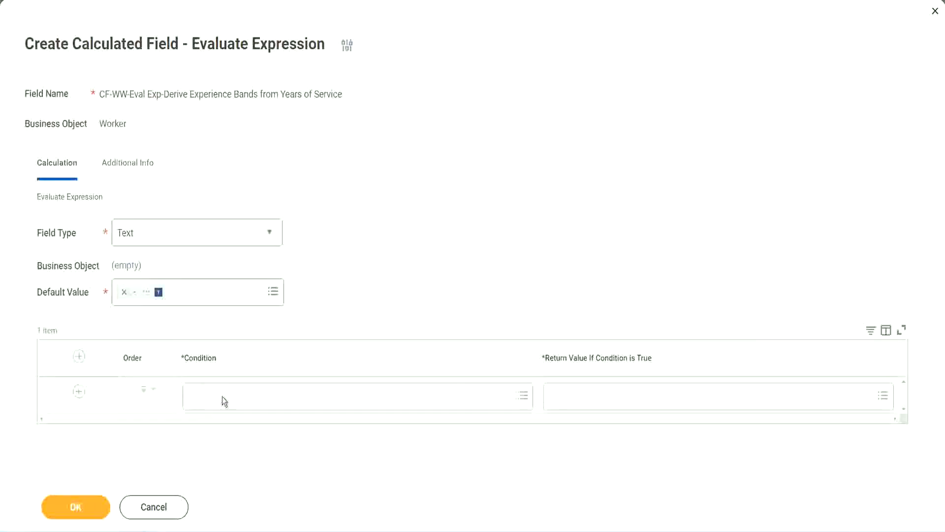
Step: In the Notepad++ notes, copy the Field 1 name CF-WW-TF-Length of Service between 0 and 7 years
{"action": "left_click", "coordinate": [222, 397]}
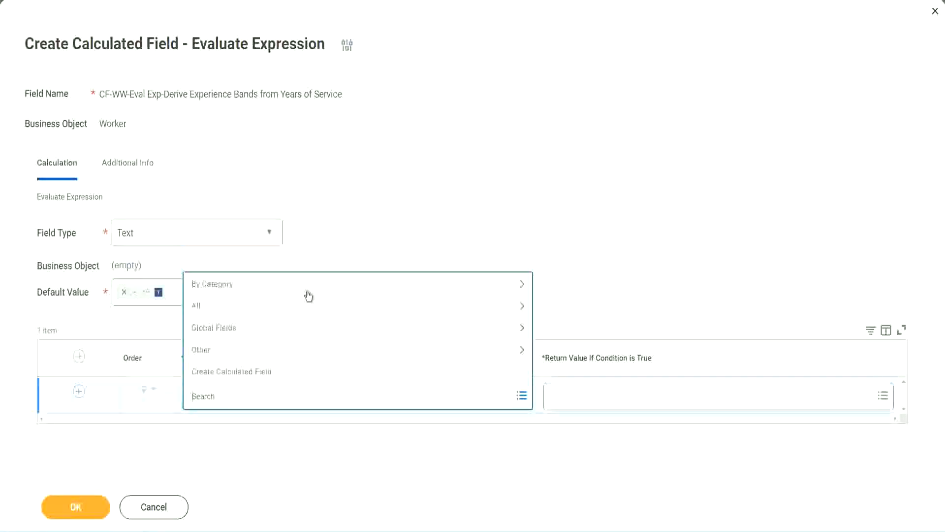
{"action": "left_click", "coordinate": [361, 220]}
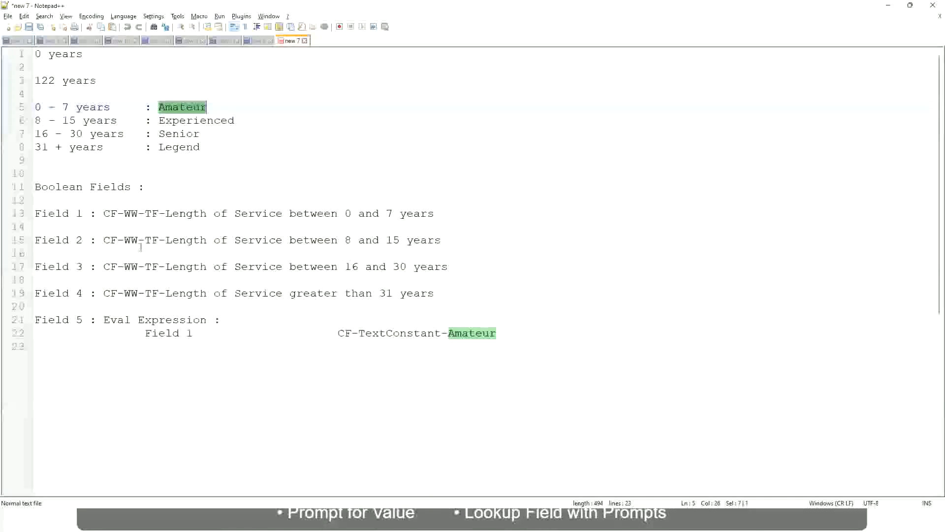
{"action": "double_click", "coordinate": [109, 213]}
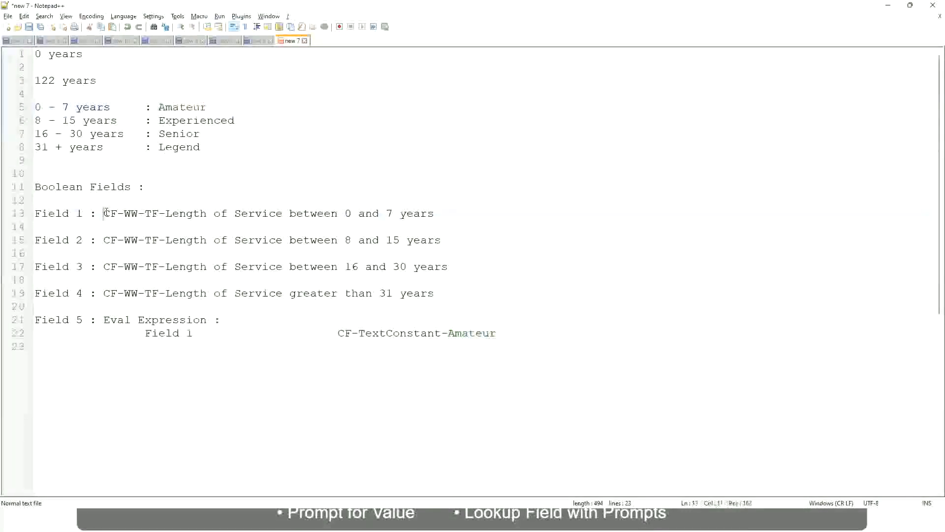
{"action": "left_click_drag", "start_coordinate": [163, 214], "coordinate": [436, 217]}
{"action": "key", "text": "ctrl+c"}
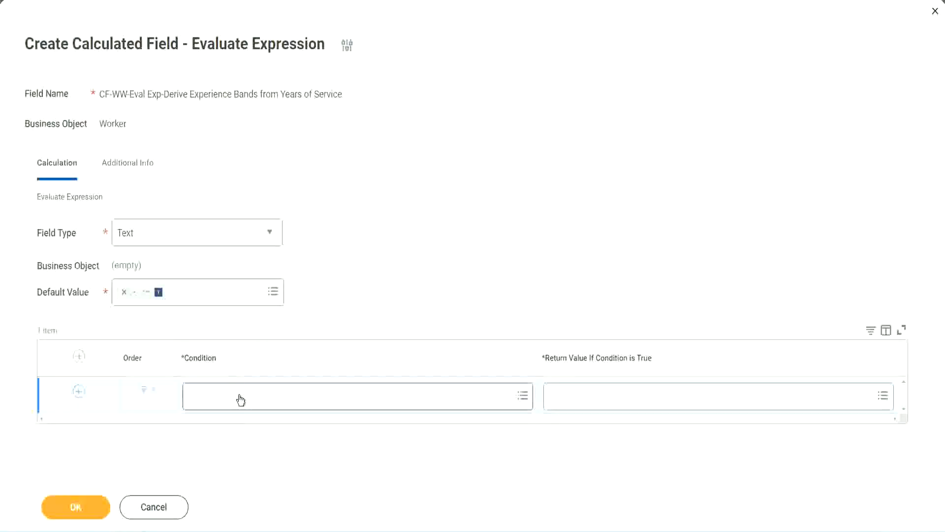
Step: Back in Workday, set the first row's condition to CF-WW-TF-Length of Service between 0 and 7 years
{"action": "left_click", "coordinate": [240, 399]}
{"action": "key", "text": "ctrl+v"}
{"action": "key", "text": "Return"}
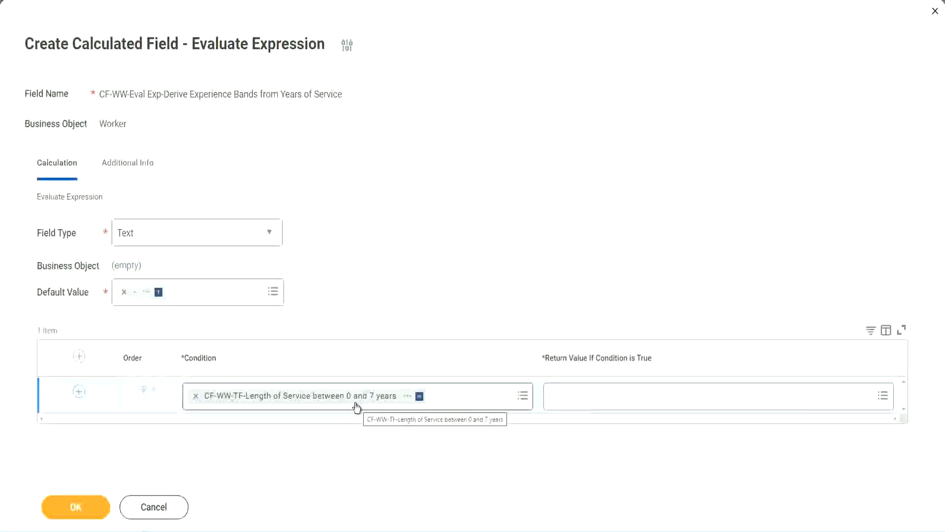
{"action": "left_click", "coordinate": [614, 402]}
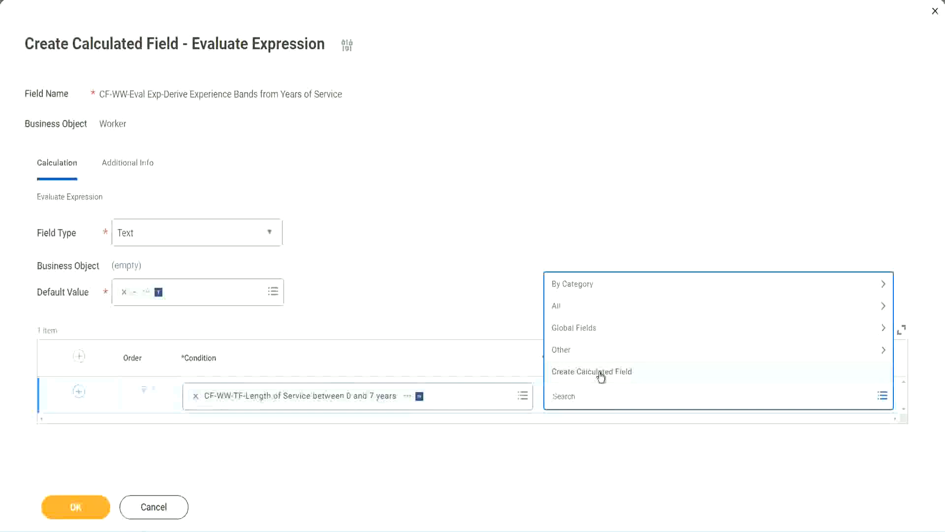
{"action": "left_click", "coordinate": [548, 245]}
{"action": "left_click", "coordinate": [570, 397]}
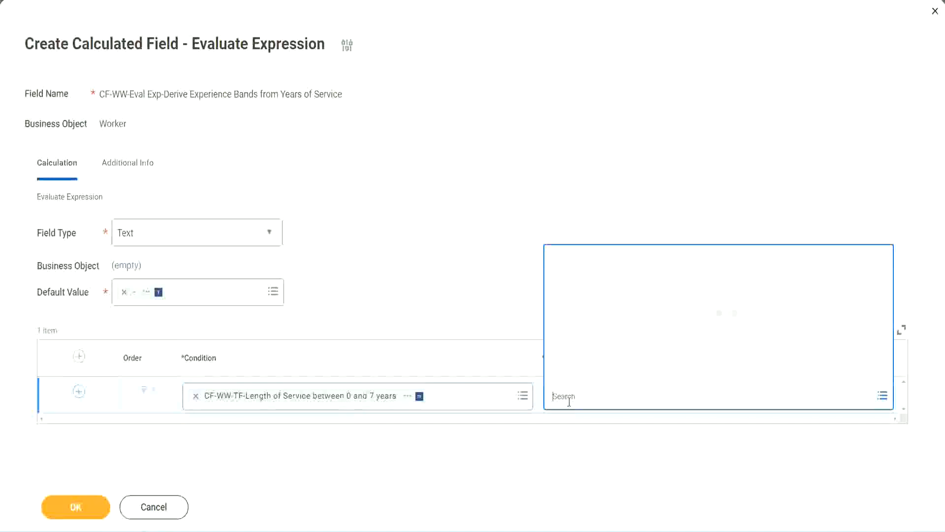
{"action": "type", "text": "Amaterue"}
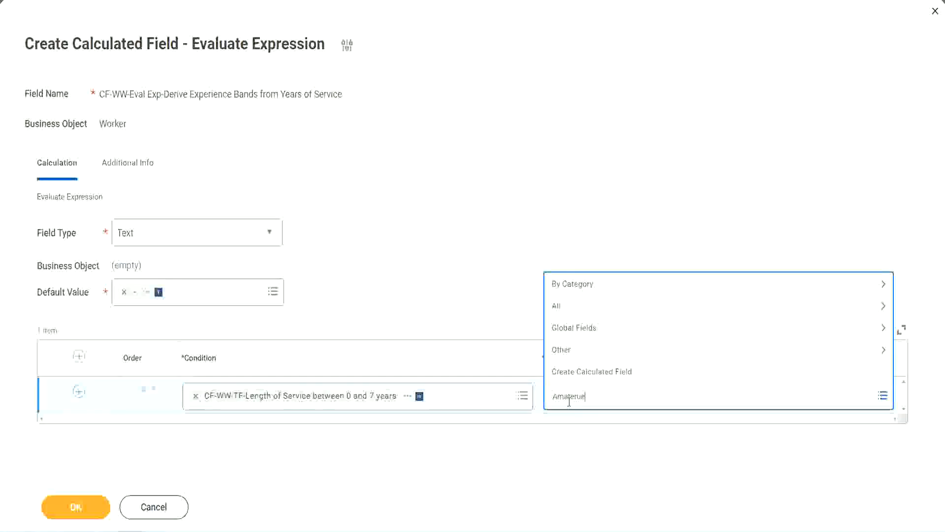
{"action": "left_click", "coordinate": [477, 286]}
{"action": "left_click", "coordinate": [596, 405]}
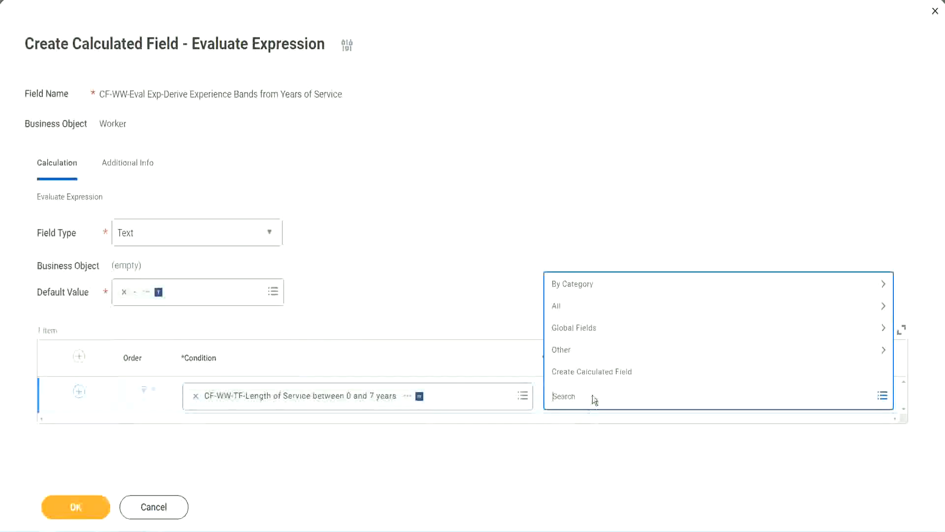
{"action": "left_click", "coordinate": [476, 287]}
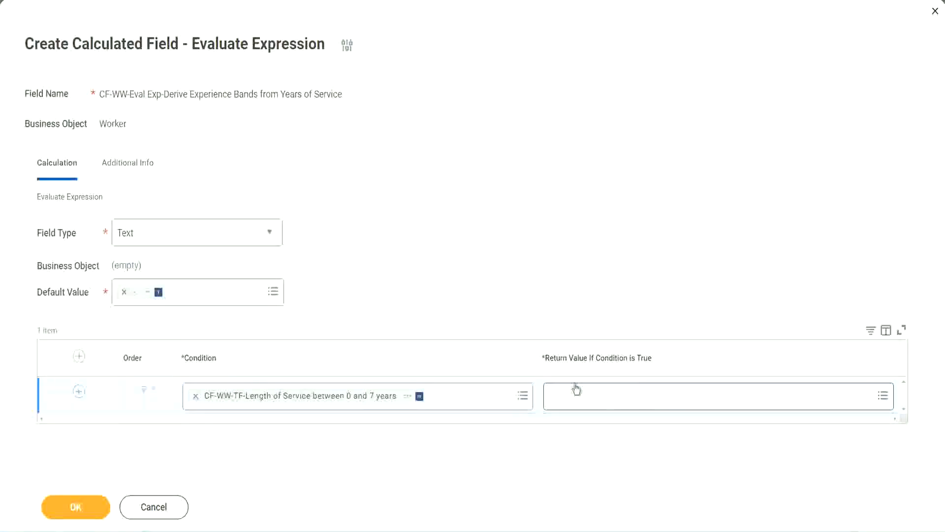
Step: Create a new calculated field for the first row's return value and name it CF-WW-TC-Amateur
{"action": "left_click", "coordinate": [612, 395]}
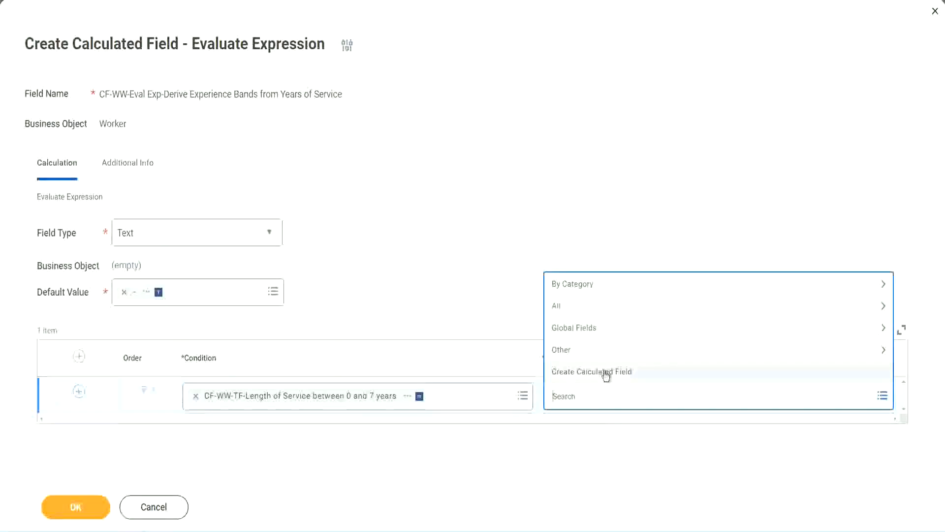
{"action": "left_click", "coordinate": [605, 375]}
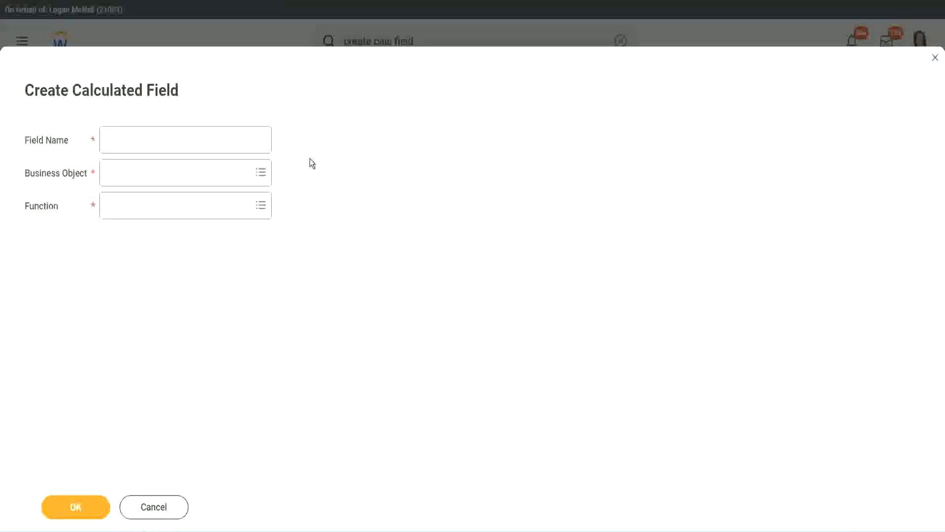
{"action": "left_click", "coordinate": [116, 141]}
{"action": "type", "text": "CF"}
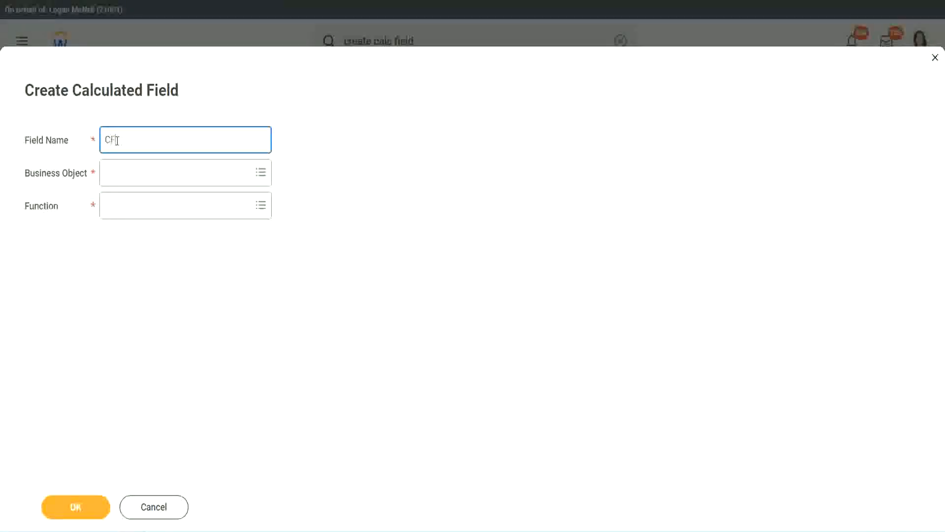
{"action": "type", "text": "_TC"}
{"action": "type", "text": "-Am"}
{"action": "type", "text": "ateur"}
{"action": "left_click", "coordinate": [117, 140]}
{"action": "type", "text": "WW"}
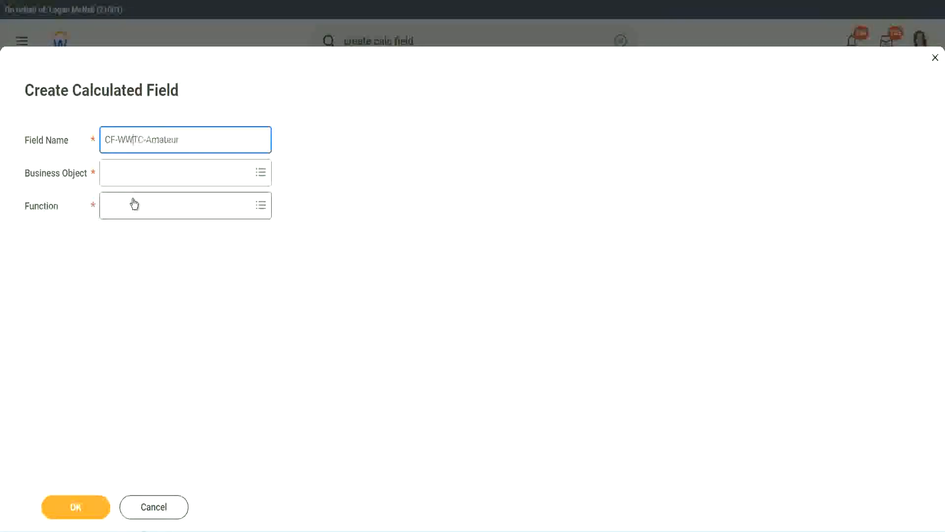
{"action": "type", "text": "-"}
Step: Set the new calculated field's business object to Global
{"action": "left_click", "coordinate": [134, 174]}
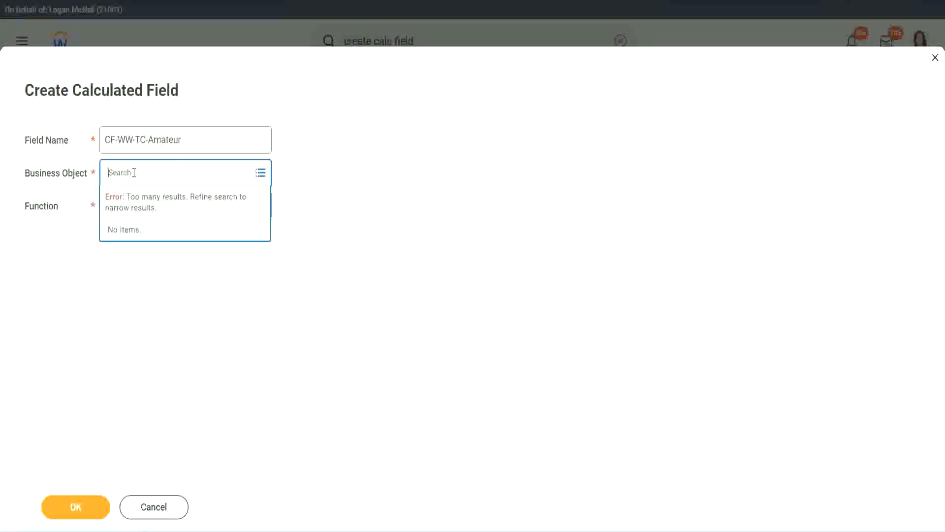
{"action": "type", "text": "worker"}
{"action": "key", "text": "BackSpace"}
{"action": "key", "text": "BackSpace"}
{"action": "key", "text": "BackSpace"}
{"action": "key", "text": "BackSpace"}
{"action": "key", "text": "BackSpace"}
{"action": "key", "text": "BackSpace"}
{"action": "type", "text": "global"}
{"action": "key", "text": "BackSpace"}
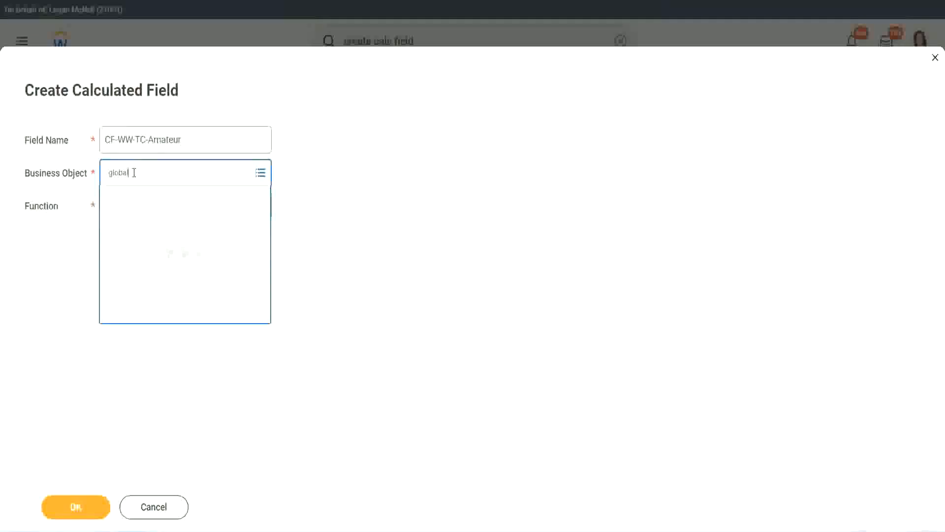
{"action": "left_click", "coordinate": [149, 224]}
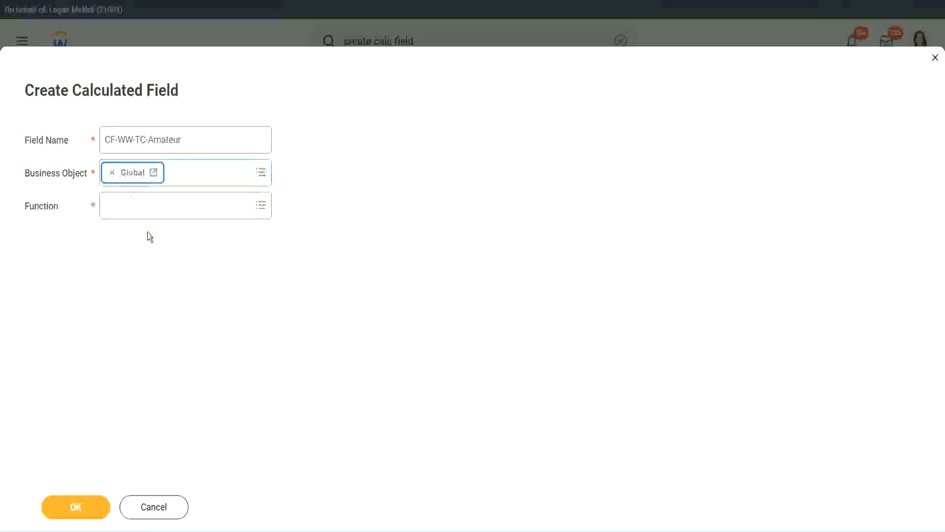
Step: Copy the word Amateur from the new calculated field's name
{"action": "left_click_drag", "start_coordinate": [188, 139], "coordinate": [32, 93]}
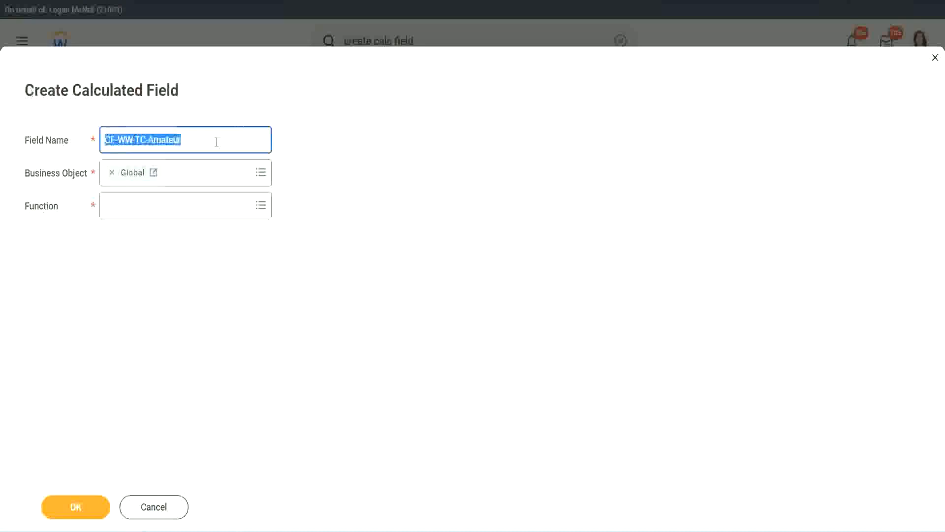
{"action": "left_click", "coordinate": [207, 141]}
{"action": "double_click", "coordinate": [169, 140]}
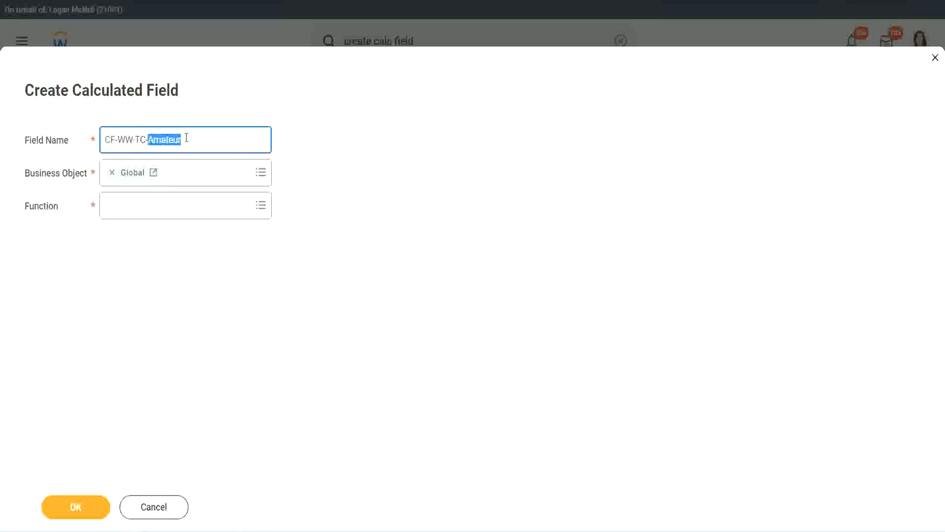
{"action": "left_click", "coordinate": [196, 138]}
{"action": "double_click", "coordinate": [177, 140]}
{"action": "key", "text": "ctrl+c"}
Step: Set the calculated field's function to Text Constant and continue to its definition
{"action": "left_click", "coordinate": [132, 205]}
{"action": "type", "text": "text c"}
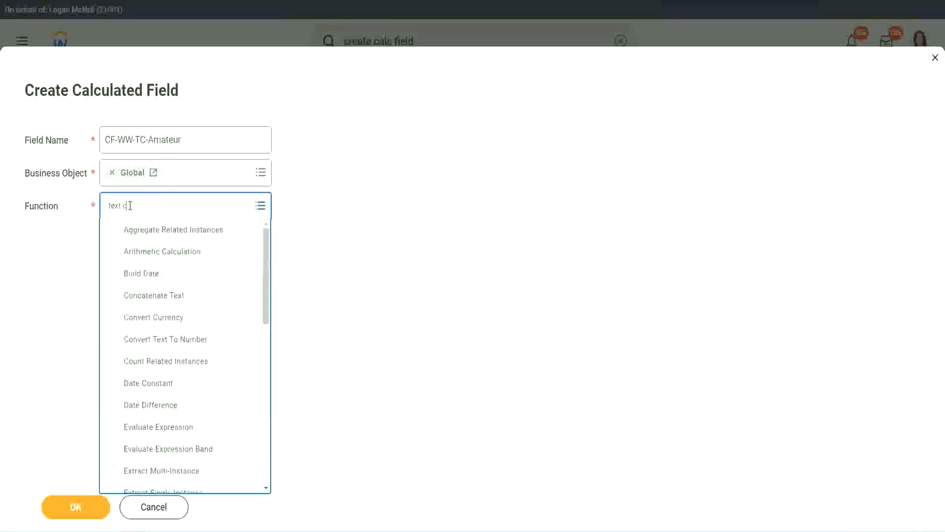
{"action": "type", "text": "onst"}
{"action": "key", "text": "Return"}
{"action": "left_click", "coordinate": [79, 515]}
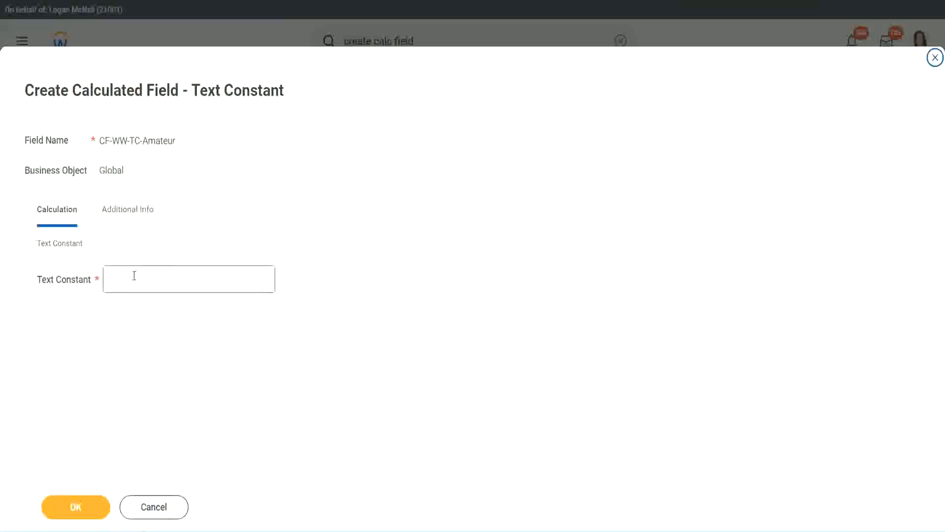
Step: Paste Amateur as the text constant and save CF-WW-TC-Amateur as the first row's return value
{"action": "left_click", "coordinate": [152, 276]}
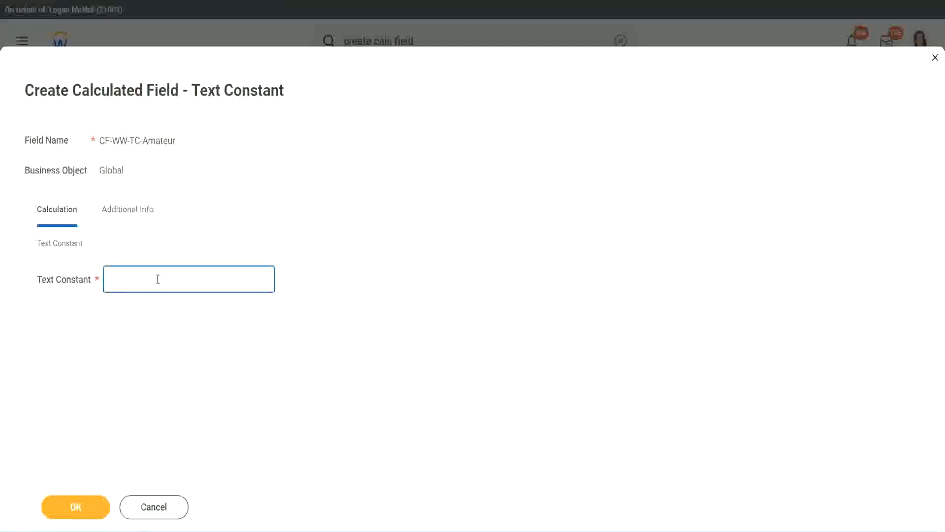
{"action": "key", "text": "ctrl+v"}
{"action": "left_click", "coordinate": [73, 508]}
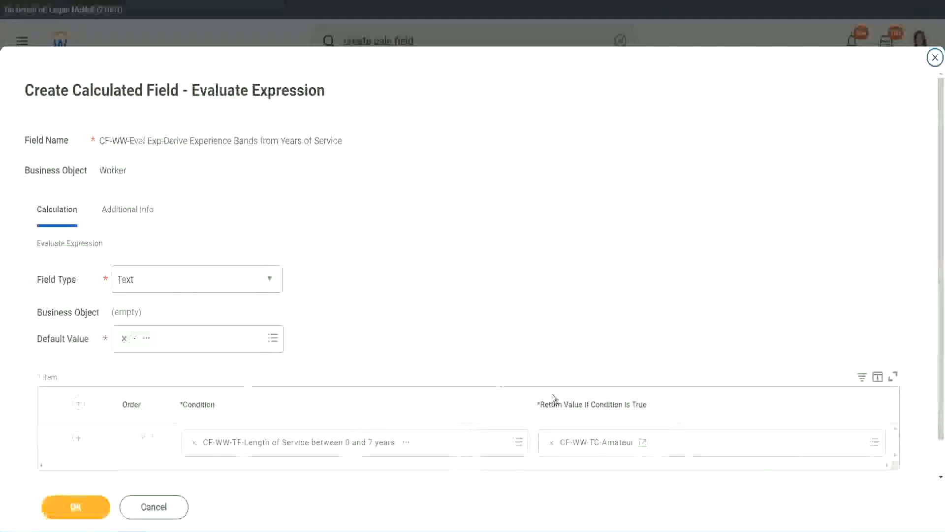
{"action": "right_click", "coordinate": [588, 446]}
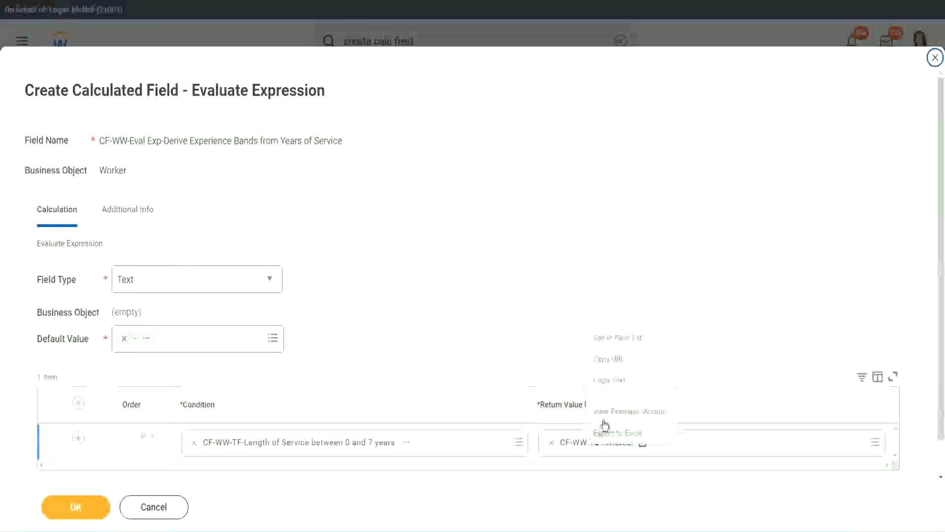
{"action": "left_click", "coordinate": [544, 403]}
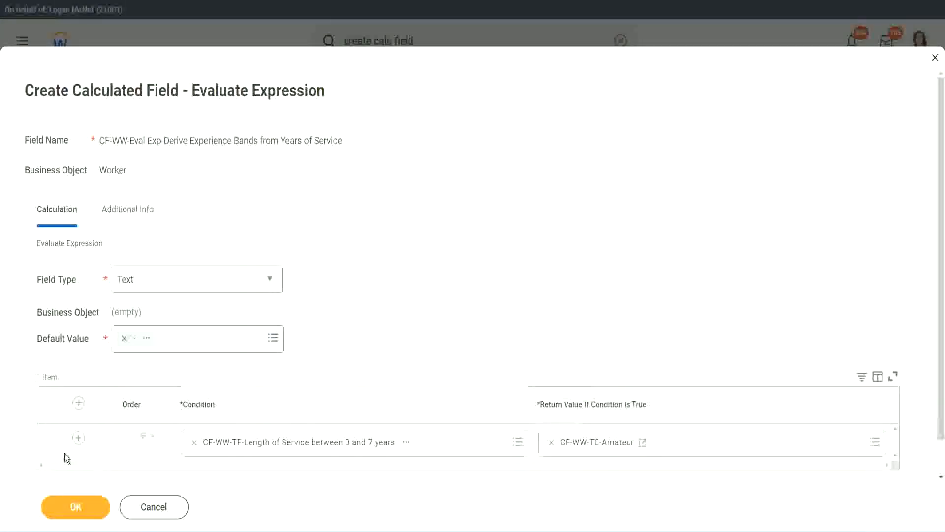
Step: Add three more condition rows to the Evaluate Expression table
{"action": "left_click", "coordinate": [77, 440]}
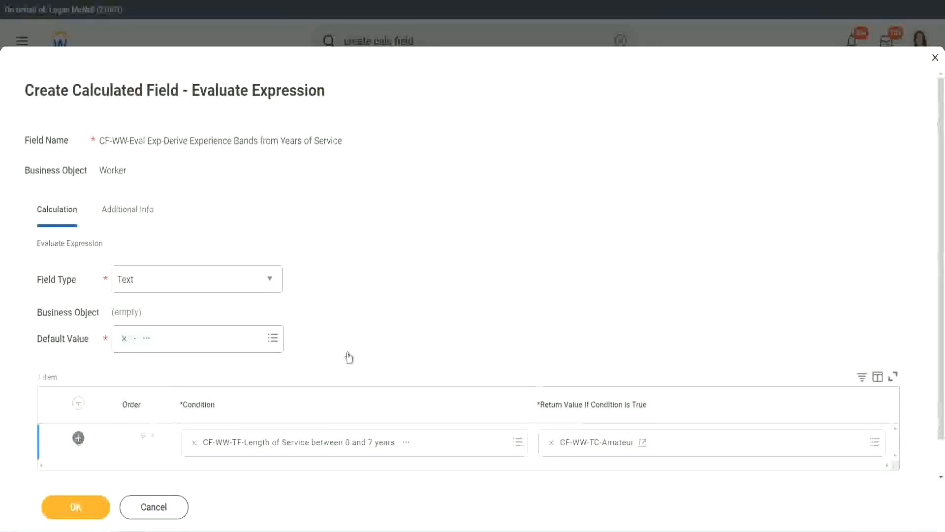
{"action": "scroll", "coordinate": [369, 342], "scroll_direction": "down", "scroll_amount": 2}
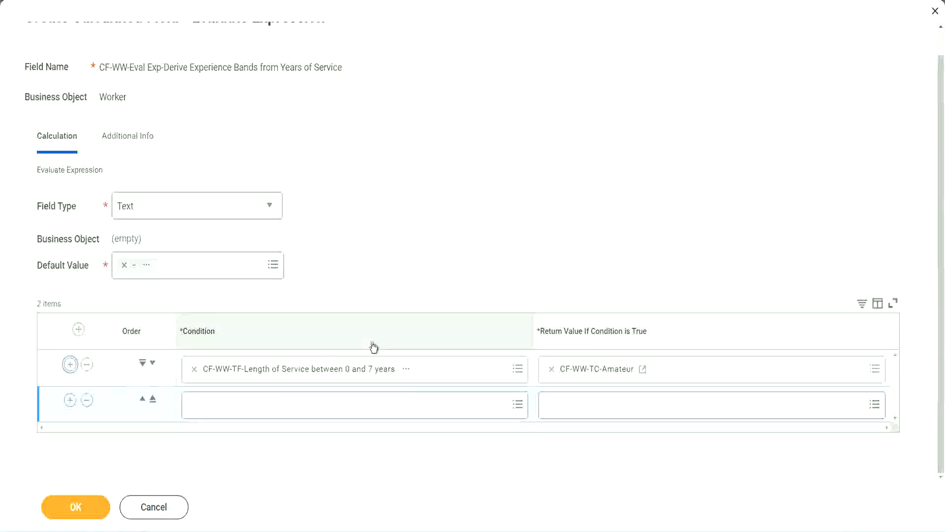
{"action": "left_click", "coordinate": [73, 402]}
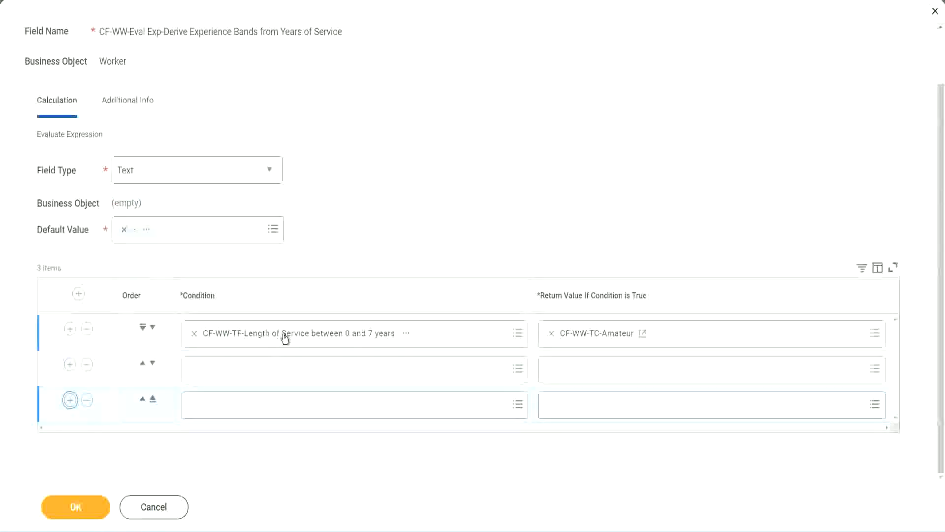
Step: Set the second row's condition to CF-WW-TF-Length of Service between 8 and 15 years
{"action": "left_click", "coordinate": [232, 370]}
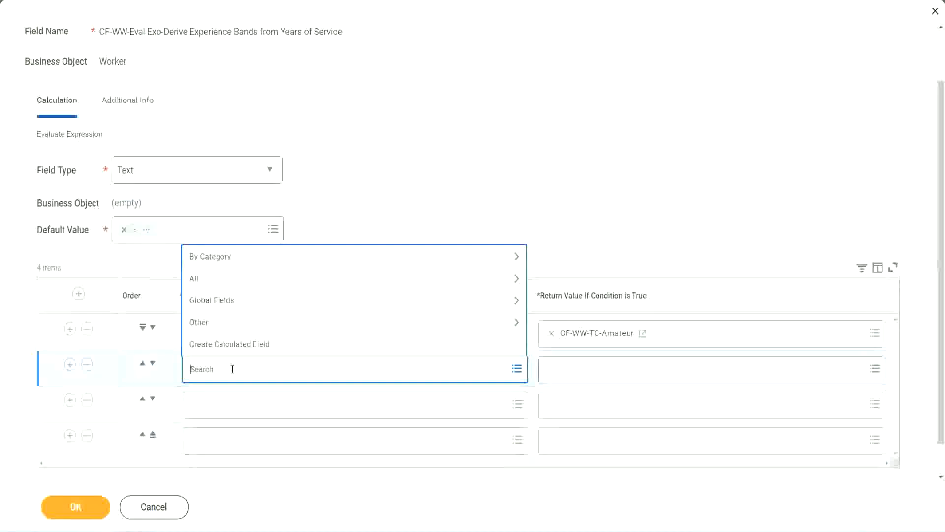
{"action": "type", "text": "cf-ww"}
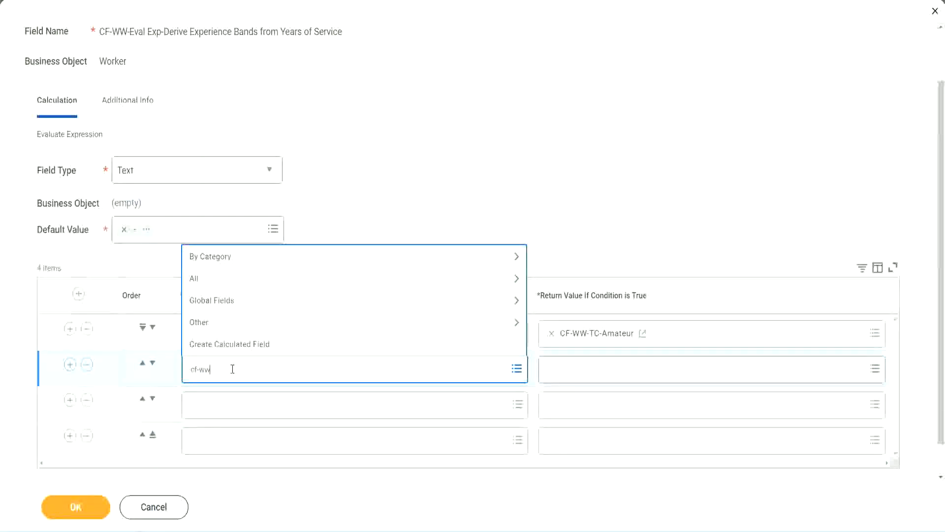
{"action": "type", "text": "-tf"}
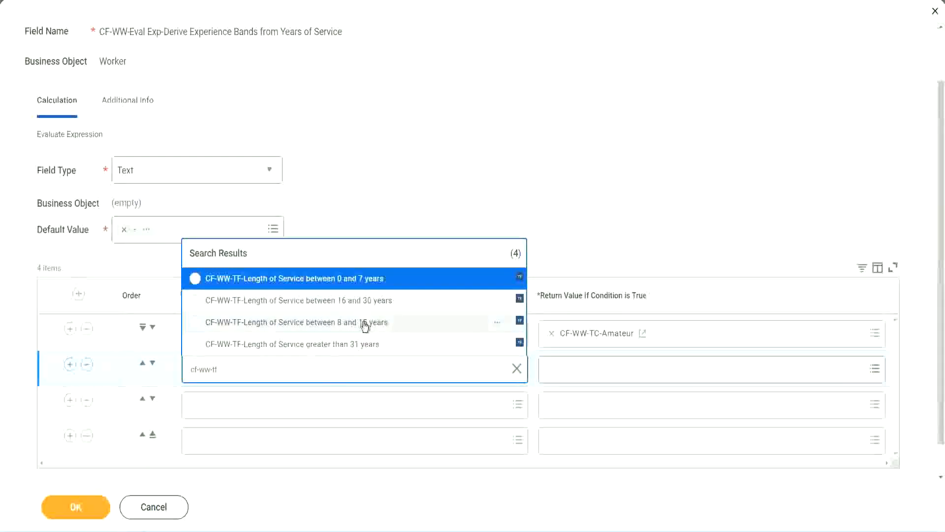
{"action": "left_click", "coordinate": [363, 324]}
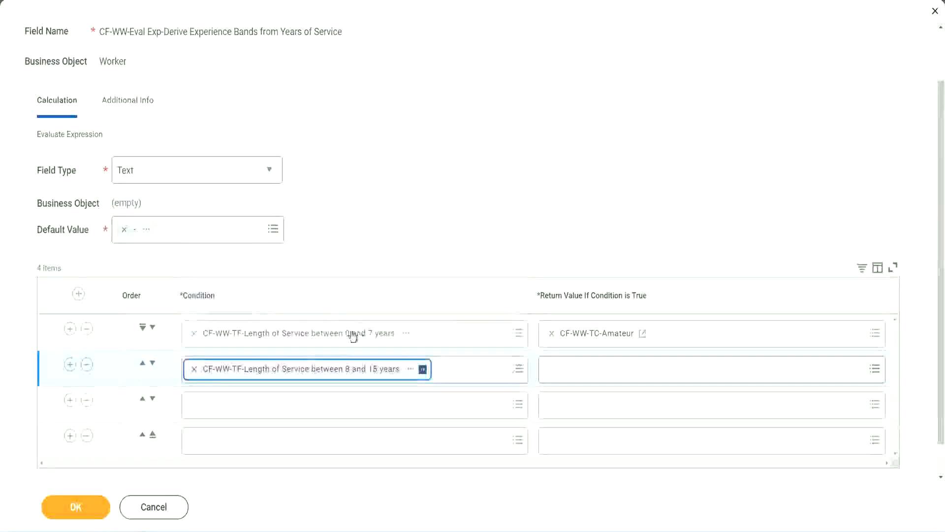
Step: Set the third row's condition to CF-WW-TF-Length of Service between 16 and 30 years
{"action": "left_click", "coordinate": [238, 406]}
{"action": "type", "text": "cf"}
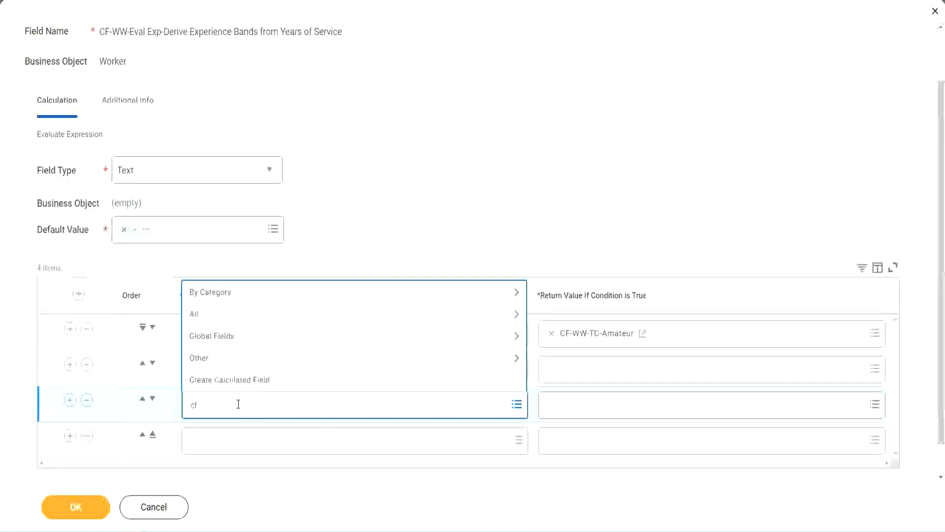
{"action": "type", "text": "-ww-tf"}
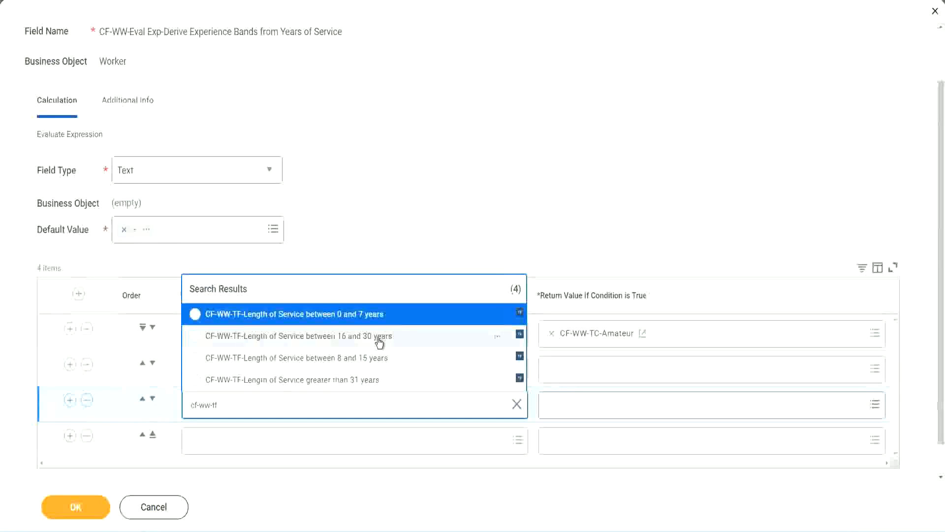
{"action": "left_click", "coordinate": [380, 341]}
Step: Set the fourth row's condition to CF-WW-TF-Length of Service greater than 31 years
{"action": "left_click", "coordinate": [224, 441]}
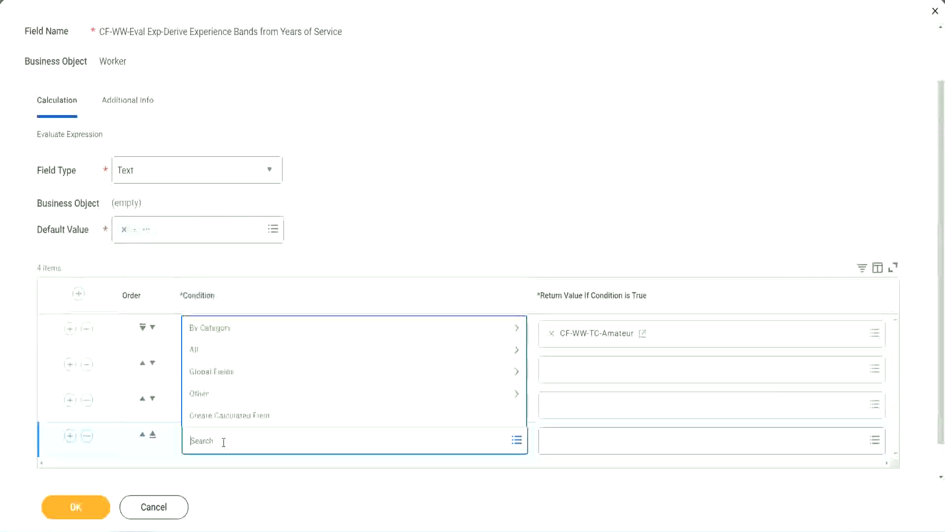
{"action": "type", "text": "cf-ww"}
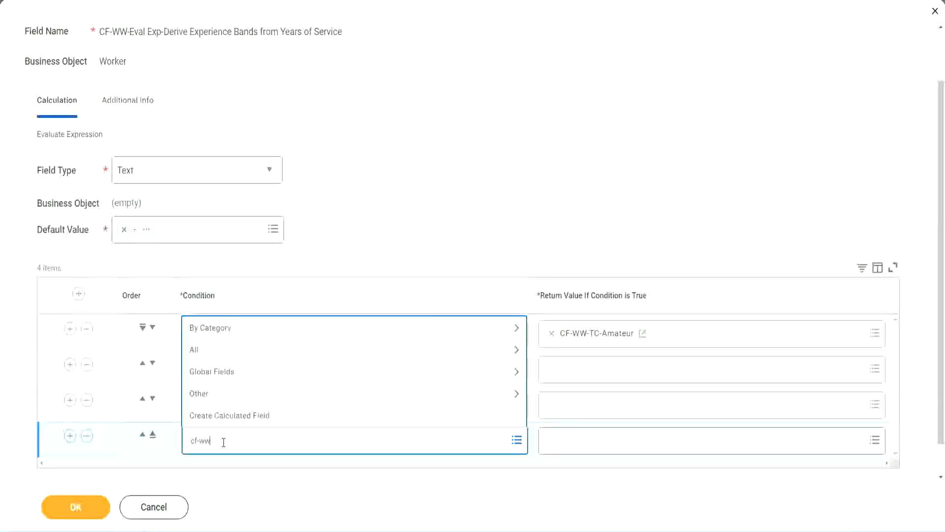
{"action": "type", "text": " tf 31"}
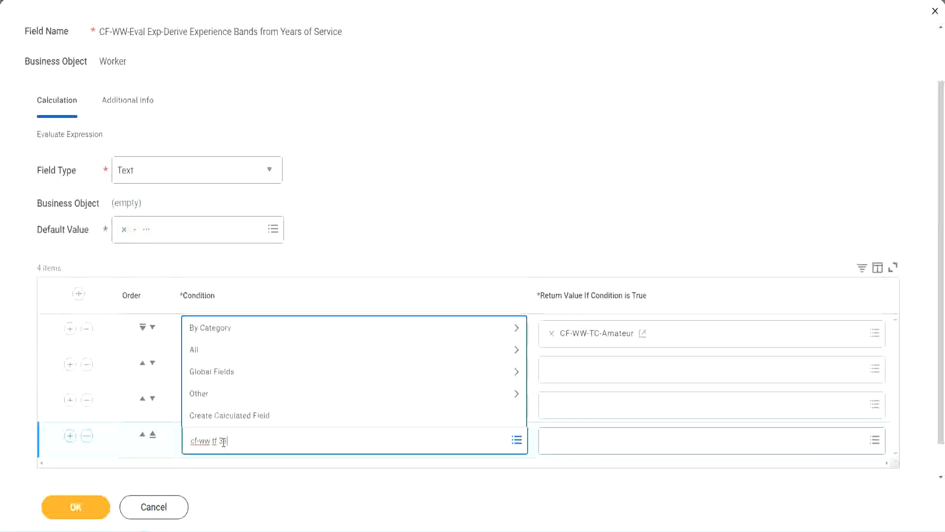
{"action": "key", "text": "Return"}
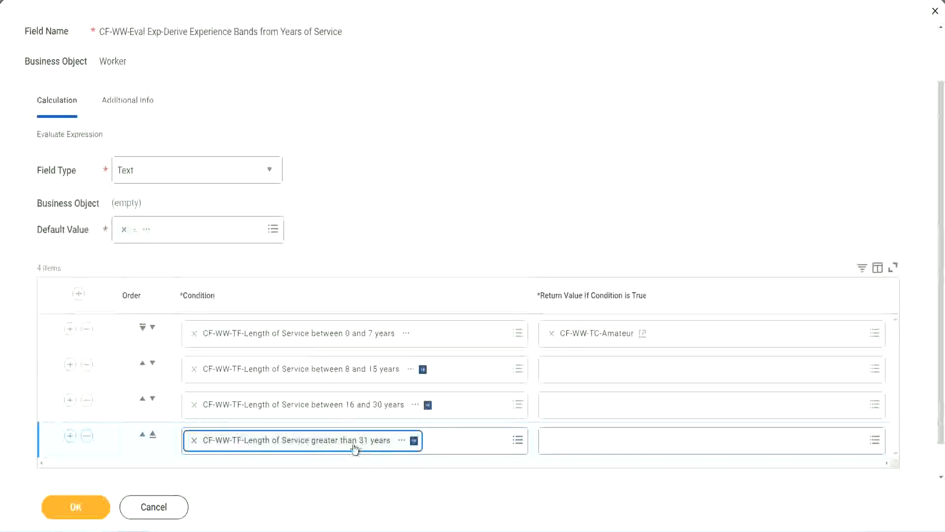
{"action": "left_click", "coordinate": [425, 205]}
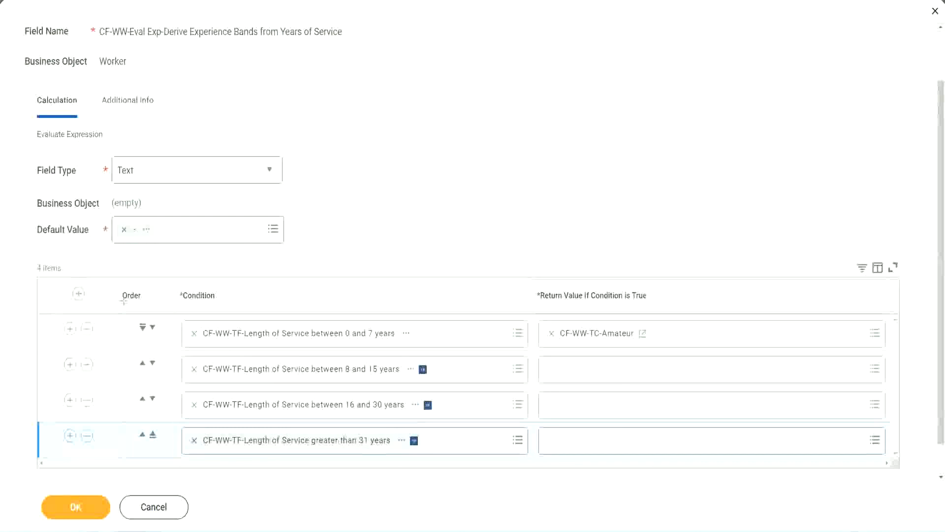
Step: Try reordering the conditions by moving the 8 to 15 years row ahead of the 0 to 7 years row
{"action": "left_click_drag", "start_coordinate": [105, 288], "coordinate": [105, 389]}
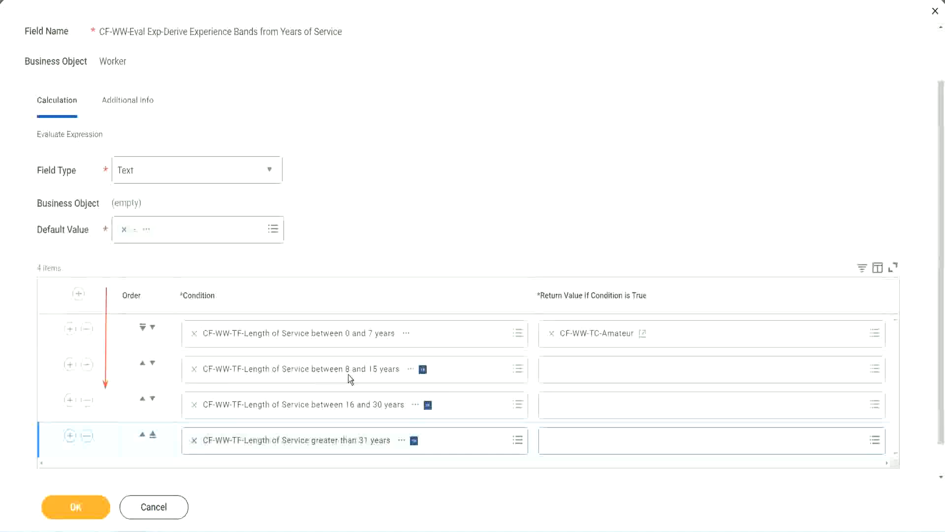
{"action": "left_click", "coordinate": [143, 364]}
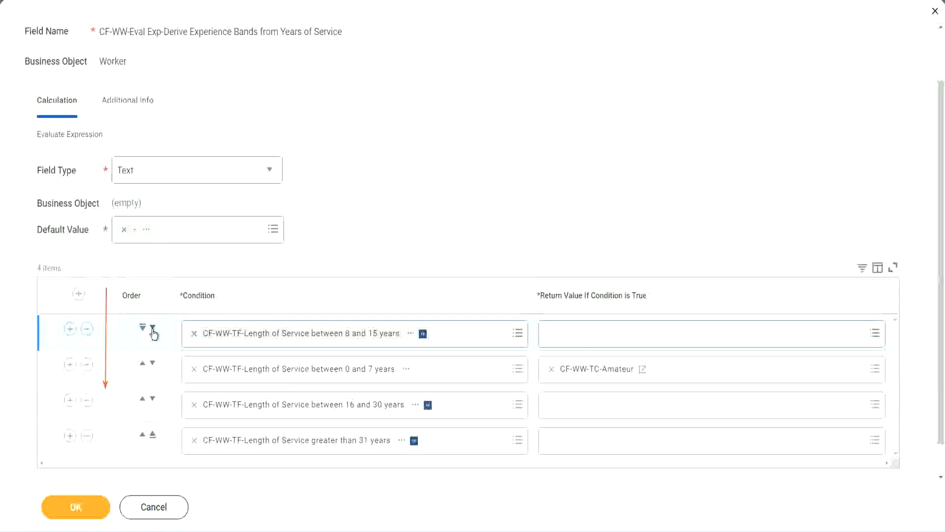
{"action": "left_click", "coordinate": [152, 327]}
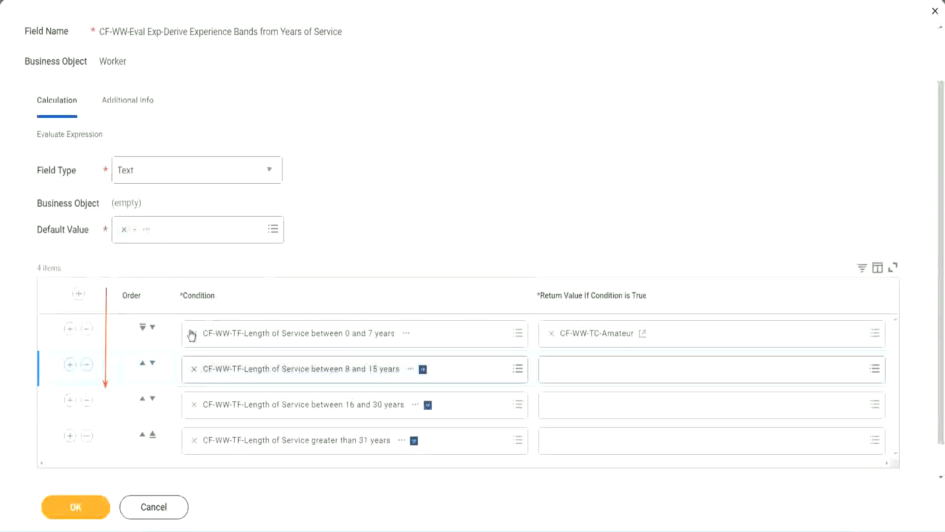
{"action": "left_click", "coordinate": [142, 365]}
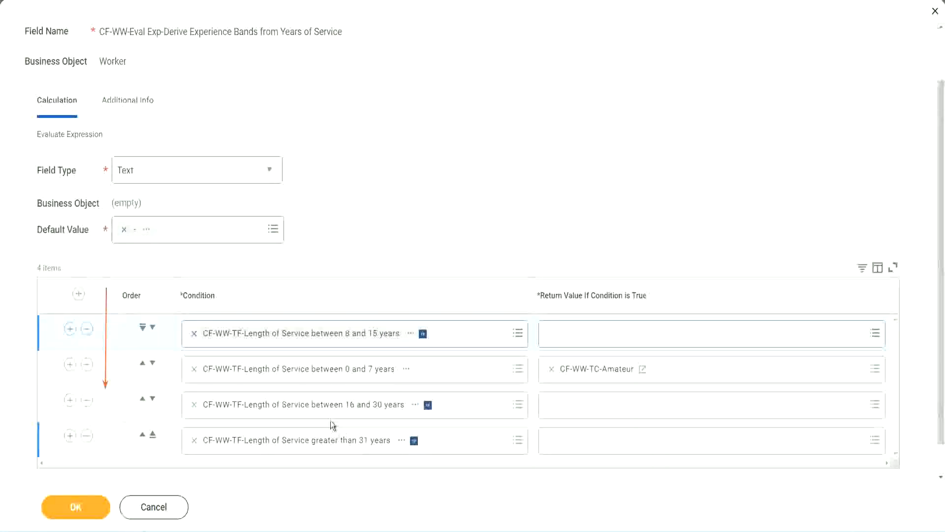
Step: Copy the name CF-WW-TC-Amateur from the return value and move the 8 to 15 years condition back to second place
{"action": "right_click", "coordinate": [598, 377]}
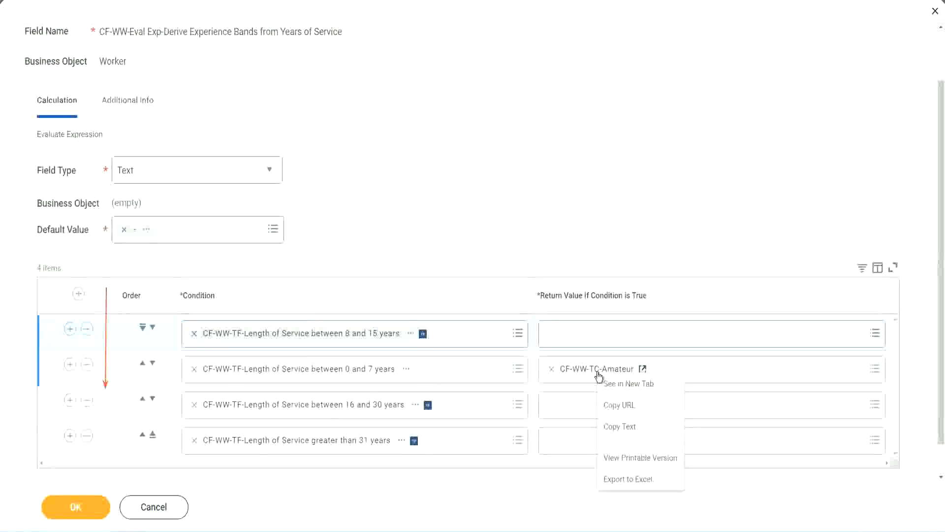
{"action": "left_click", "coordinate": [620, 427]}
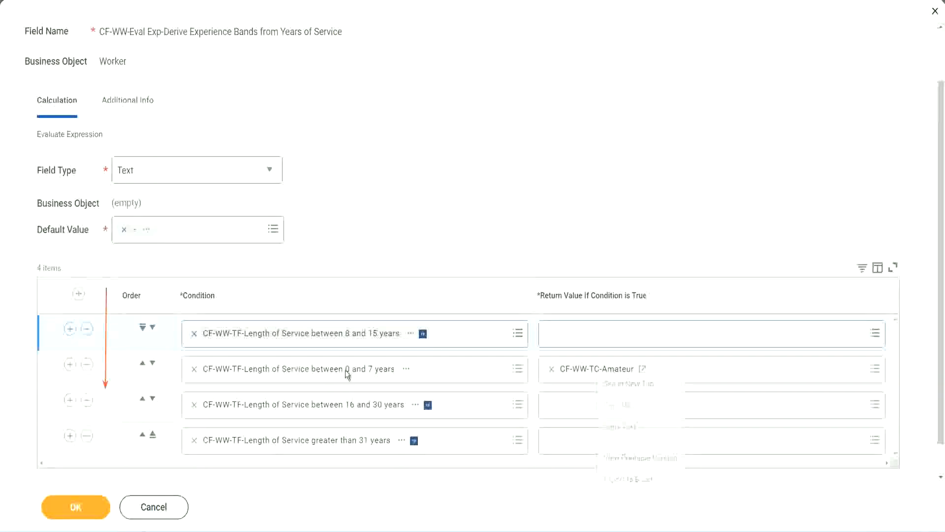
{"action": "left_click", "coordinate": [152, 327]}
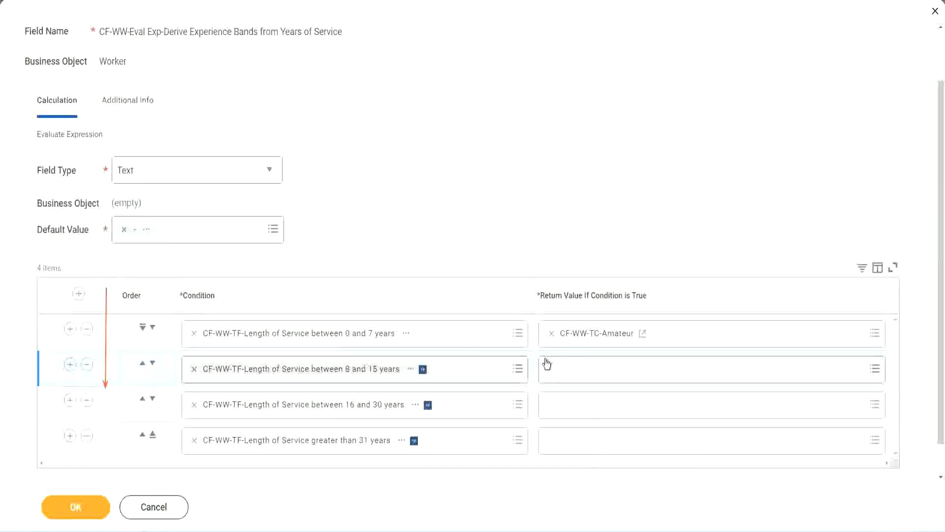
Step: Define a calculated field for the second row's return value named CF-WW-TC-Experienced, with business object Global and function Text Constant
{"action": "left_click", "coordinate": [551, 368]}
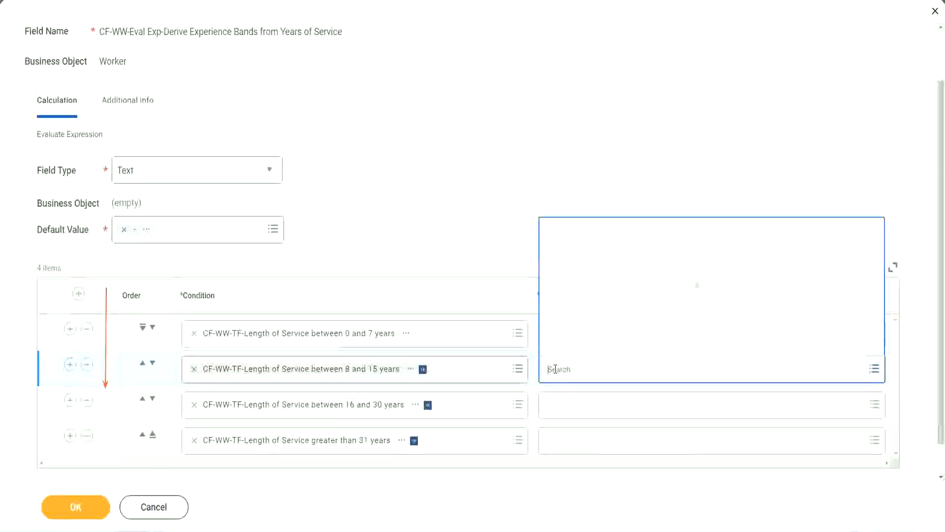
{"action": "left_click", "coordinate": [586, 345]}
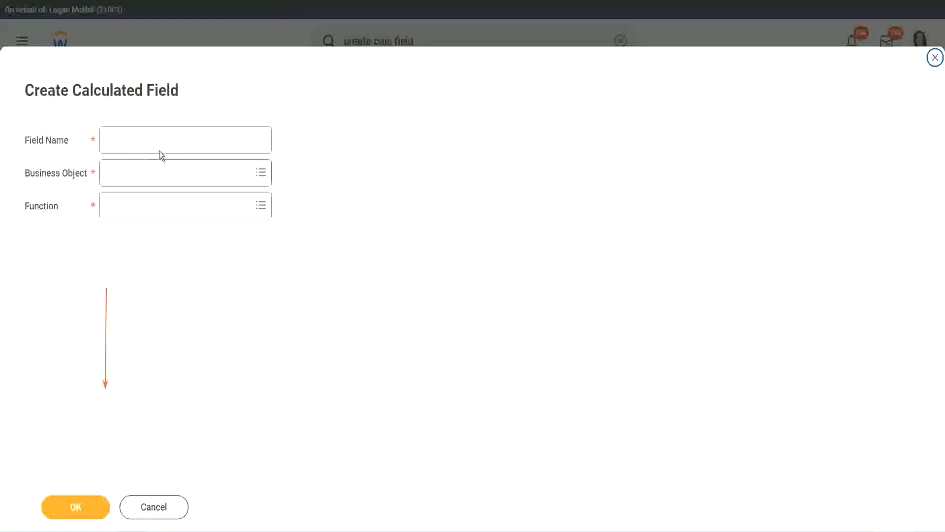
{"action": "left_click", "coordinate": [151, 140]}
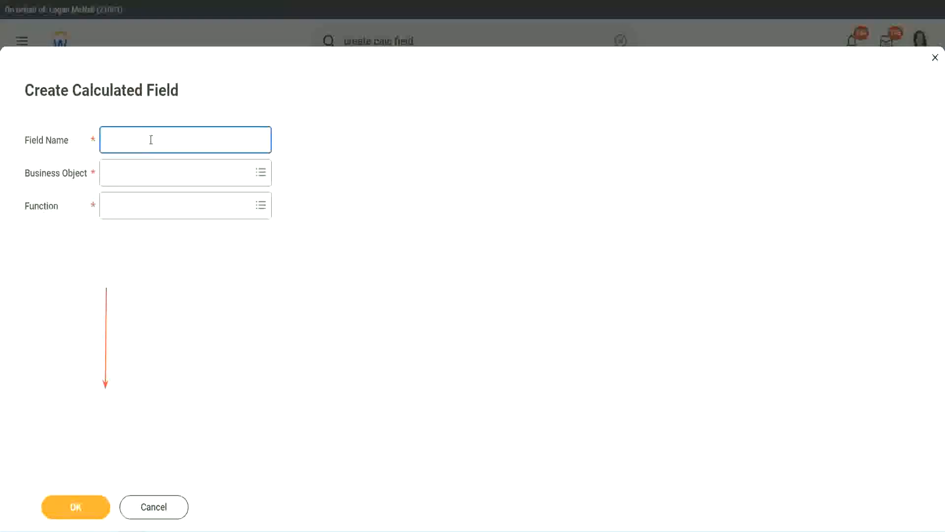
{"action": "type", "text": "CF-WW-TC-Amateur"}
{"action": "double_click", "coordinate": [161, 141]}
{"action": "type", "text": "Ex"}
{"action": "type", "text": "per"}
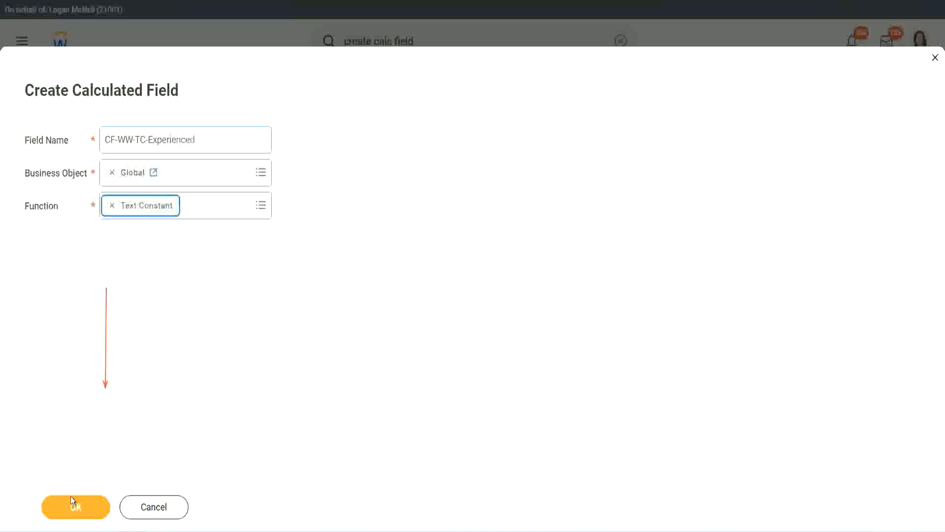
Step: Enter Experienced as the text constant and save CF-WW-TC-Experienced as the second row's return value
{"action": "left_click", "coordinate": [72, 502]}
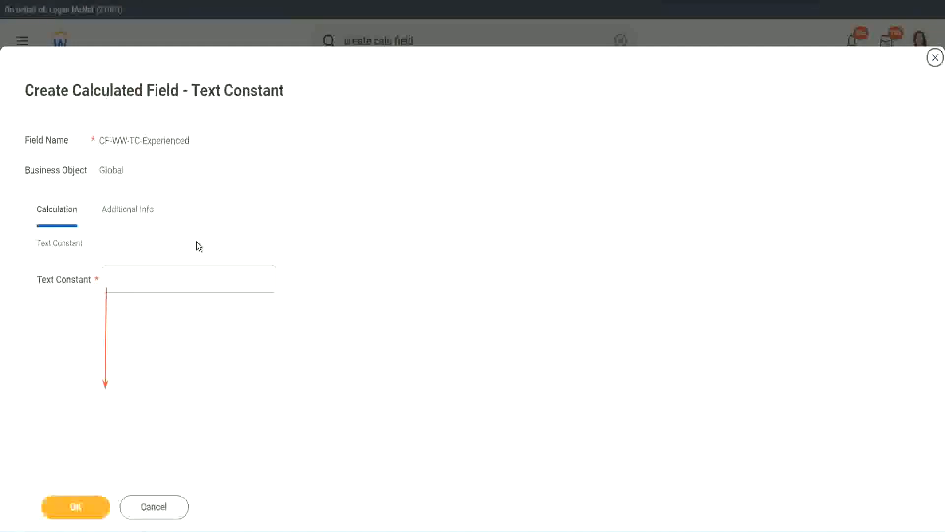
{"action": "left_click", "coordinate": [146, 278]}
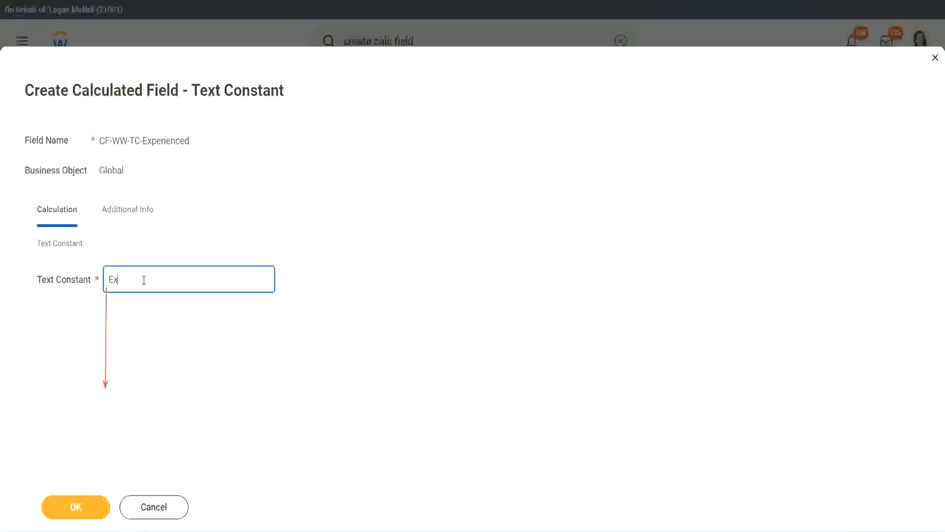
{"action": "left_click", "coordinate": [79, 508]}
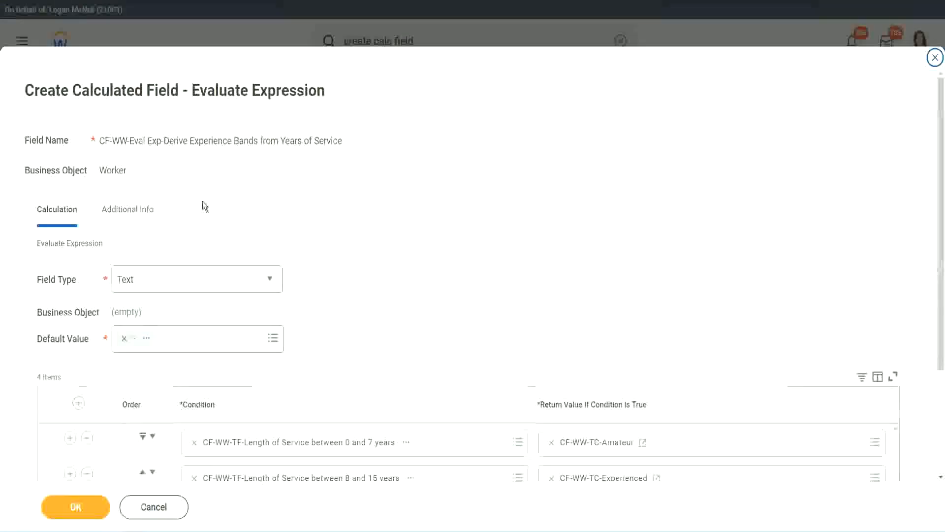
Step: Start a calculated field for the third row's return value with the pasted name CF-WW-TC-Amateur and check the band names in the notes
{"action": "scroll", "coordinate": [437, 256], "scroll_direction": "down", "scroll_amount": 3}
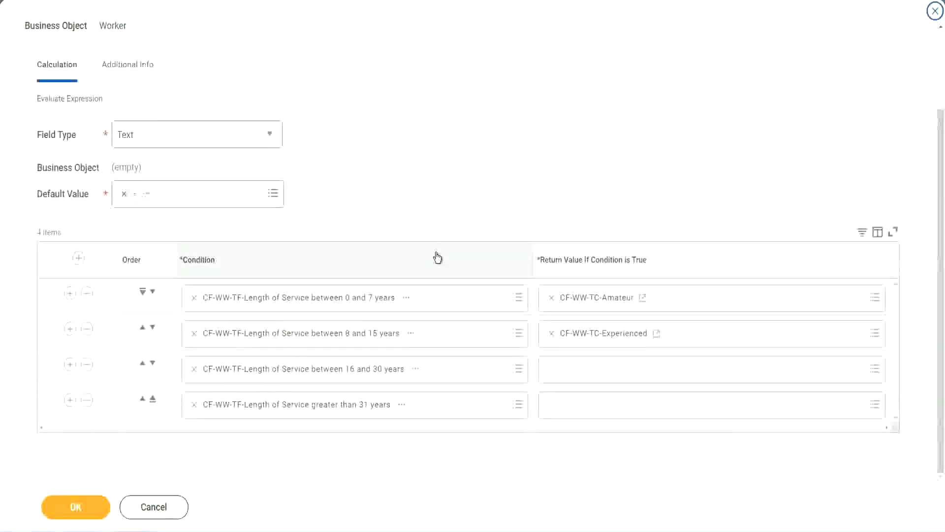
{"action": "left_click", "coordinate": [589, 374]}
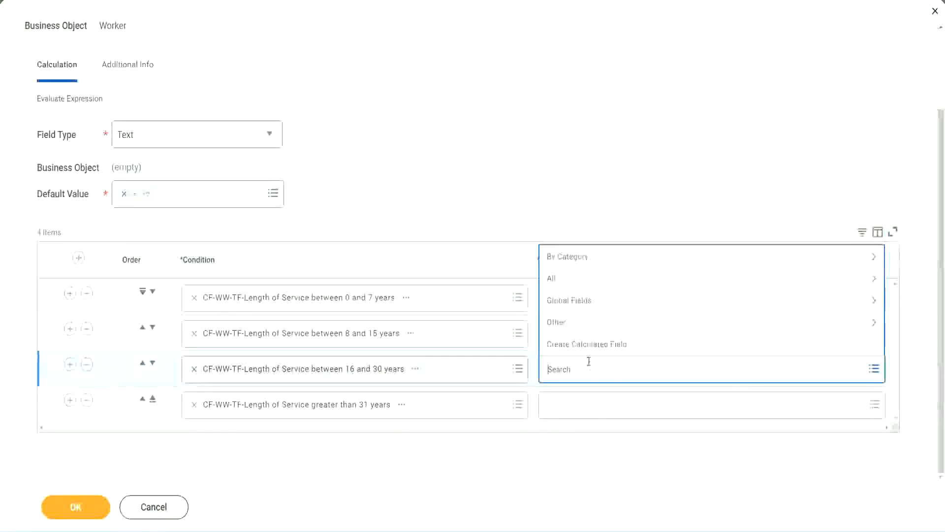
{"action": "left_click", "coordinate": [534, 343]}
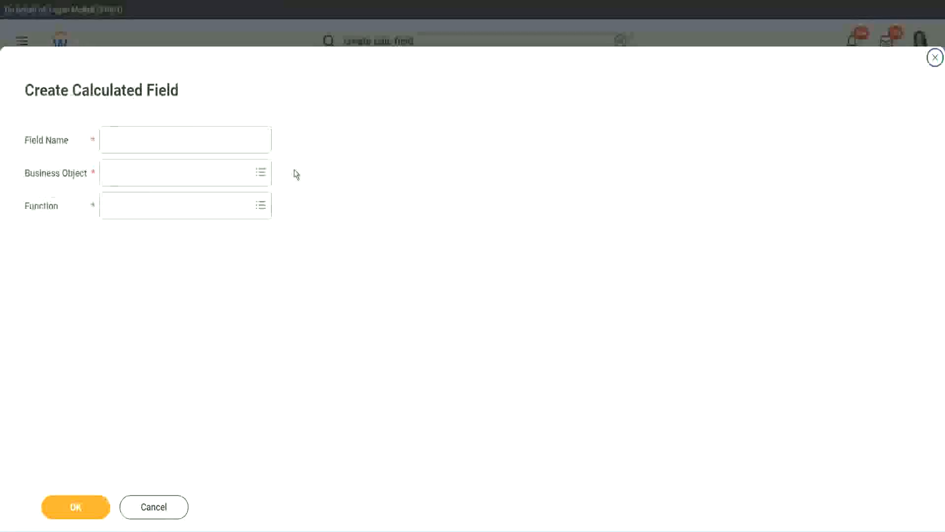
{"action": "left_click", "coordinate": [200, 139]}
{"action": "type", "text": "CF-WW-TC-Amateur"}
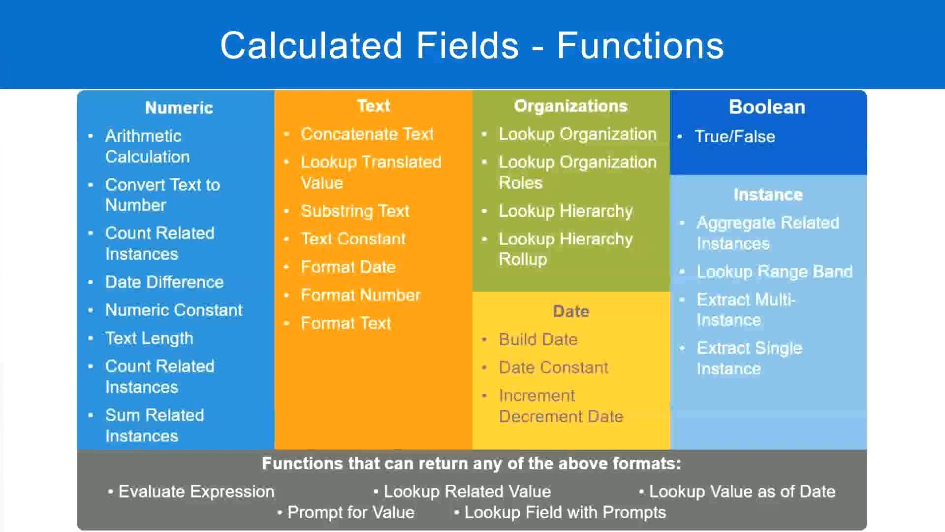
{"action": "key", "text": "alt+Tab"}
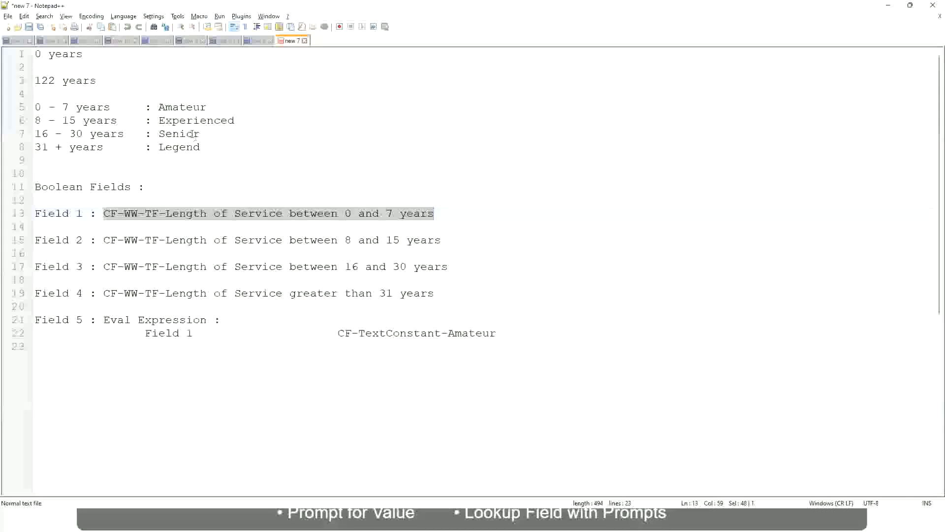
{"action": "key", "text": "alt+Tab"}
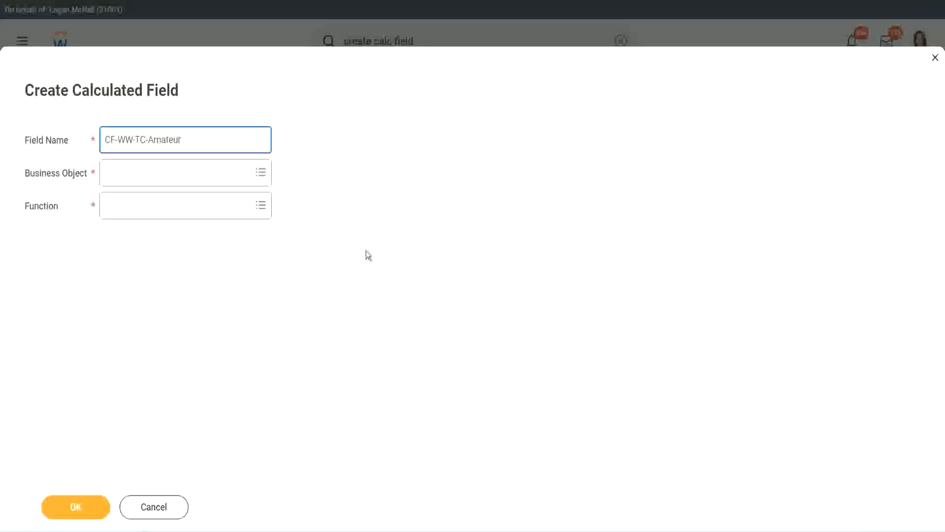
Step: Set the new field's business object to Global, its name to CF-WW-TC-Senior and its function to Text Constant
{"action": "left_click", "coordinate": [108, 173]}
{"action": "type", "text": "global"}
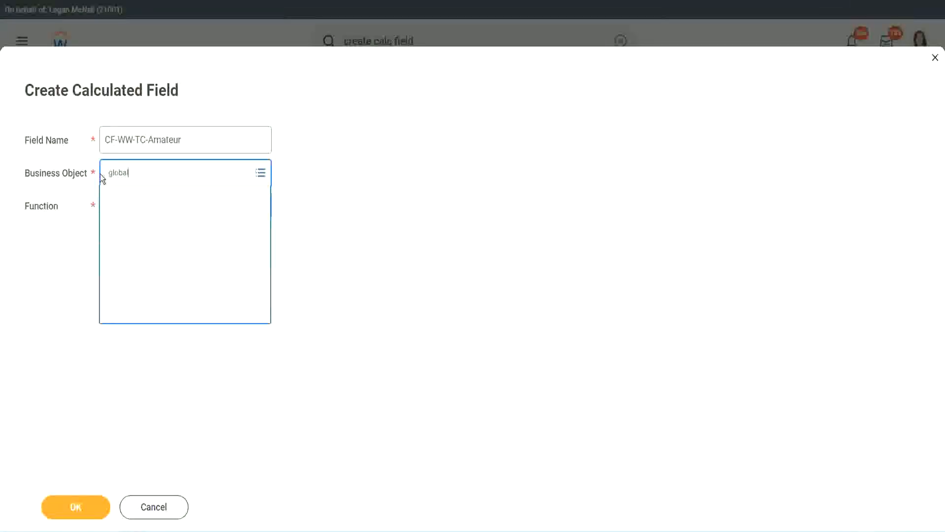
{"action": "key", "text": "Return"}
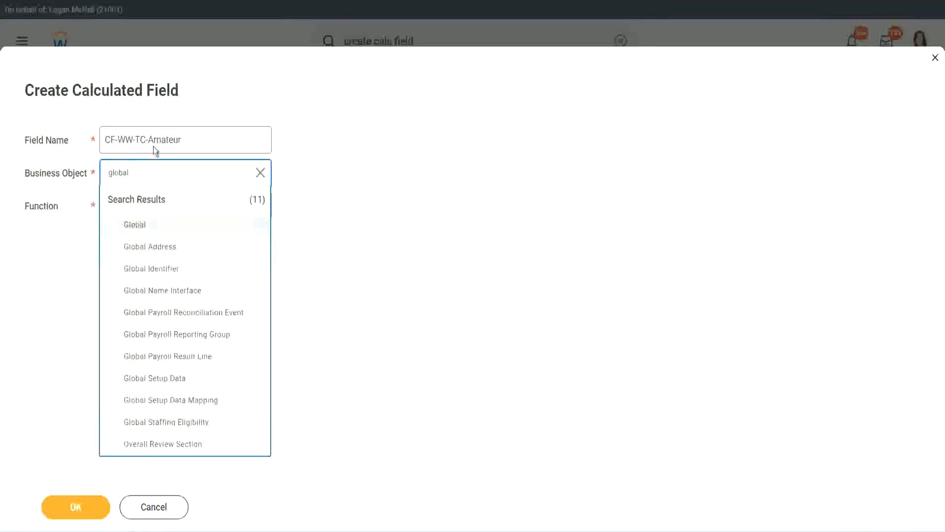
{"action": "key", "text": "Return"}
{"action": "double_click", "coordinate": [158, 140]}
{"action": "type", "text": "S"}
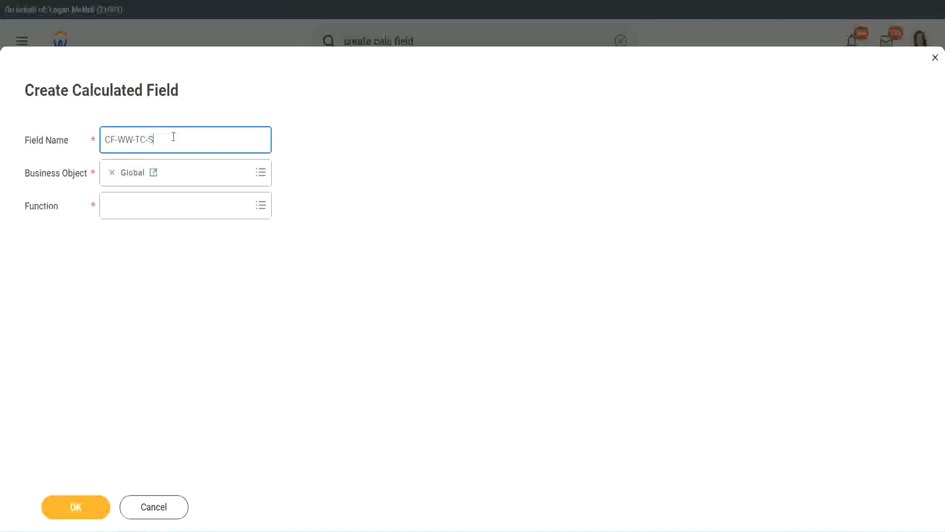
{"action": "type", "text": "enior"}
{"action": "left_click", "coordinate": [150, 215]}
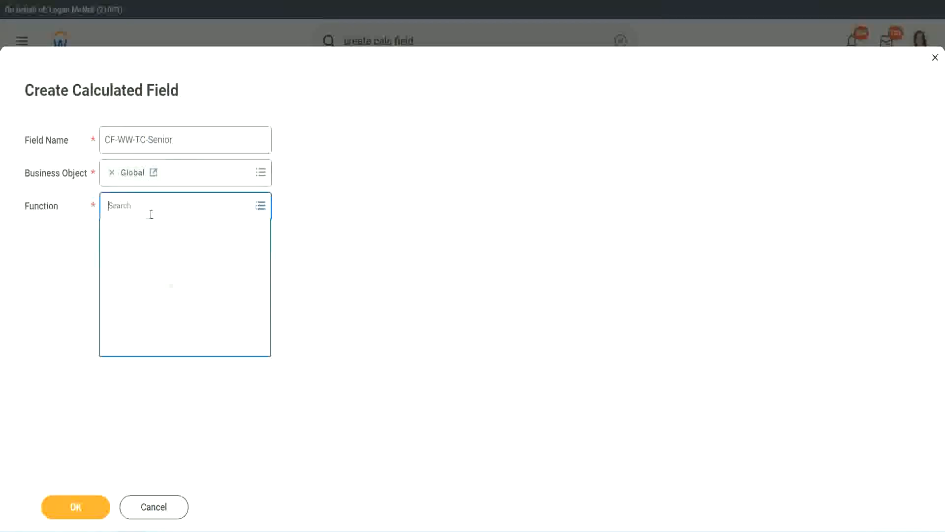
{"action": "type", "text": "tc"}
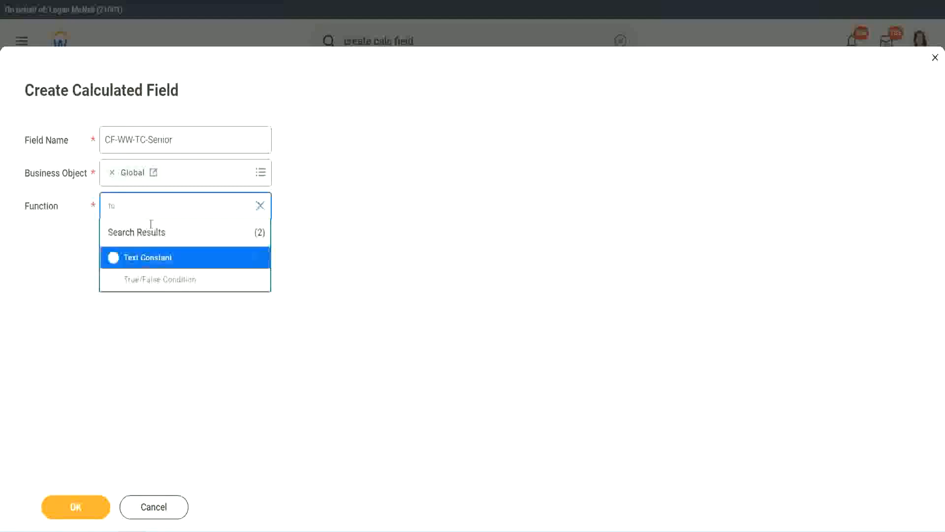
{"action": "left_click", "coordinate": [146, 257]}
Step: Enter Senior as the text constant and save CF-WW-TC-Senior as the third row's return value
{"action": "left_click", "coordinate": [82, 510]}
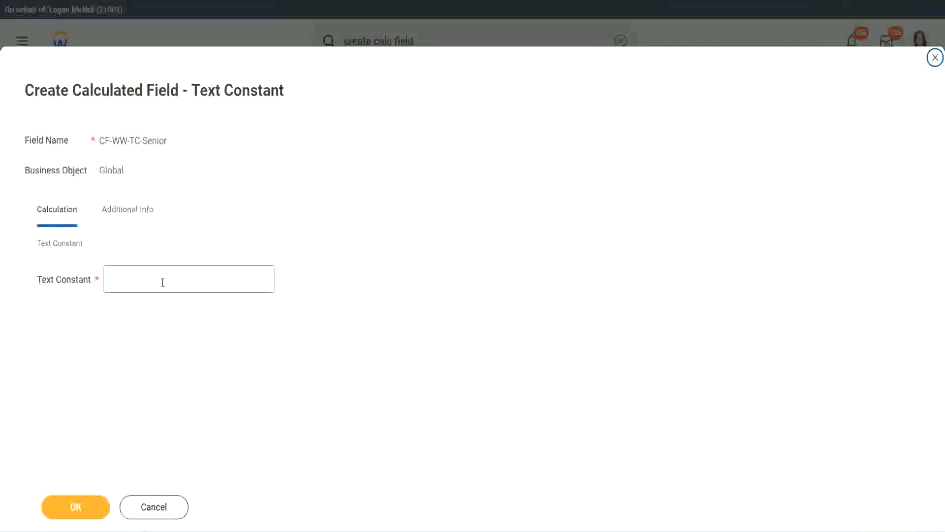
{"action": "left_click", "coordinate": [160, 276]}
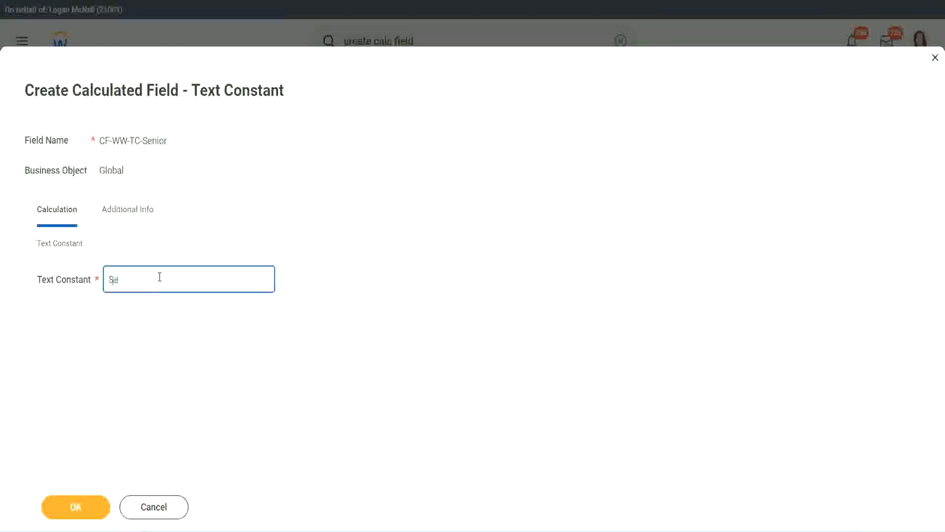
{"action": "left_click", "coordinate": [94, 498]}
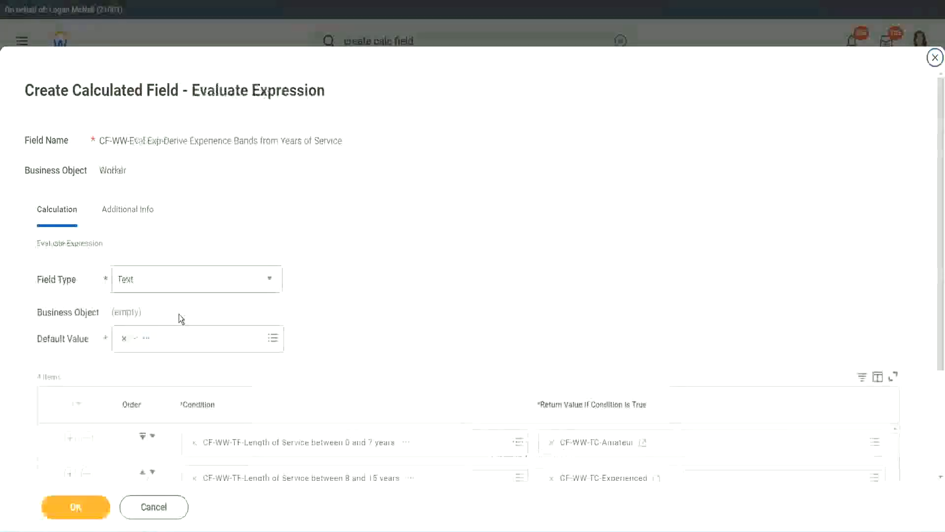
Step: Start a calculated field for the fourth row's return value, reusing the copied Senior name and changing it to CF-WW-TC-Legend
{"action": "scroll", "coordinate": [683, 353], "scroll_direction": "down", "scroll_amount": 2}
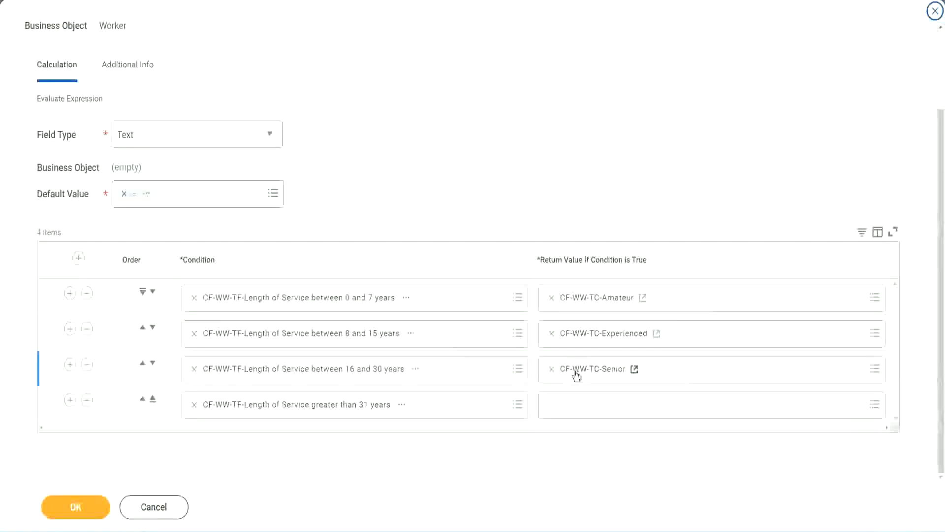
{"action": "right_click", "coordinate": [575, 373]}
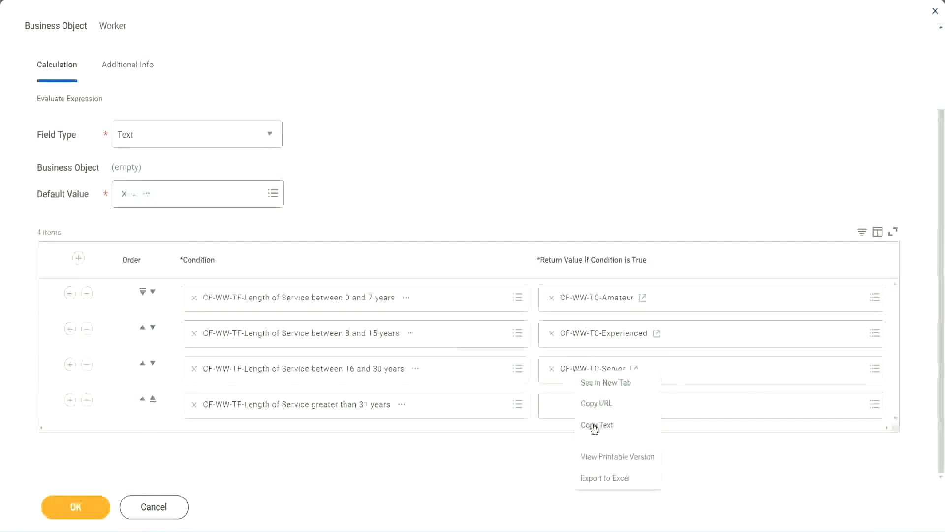
{"action": "left_click", "coordinate": [596, 422]}
{"action": "left_click", "coordinate": [574, 405]}
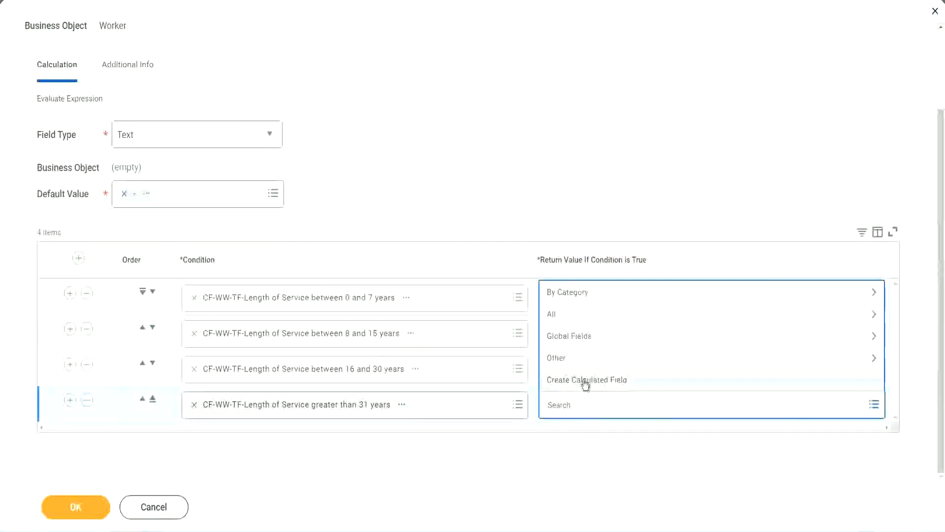
{"action": "left_click", "coordinate": [585, 383]}
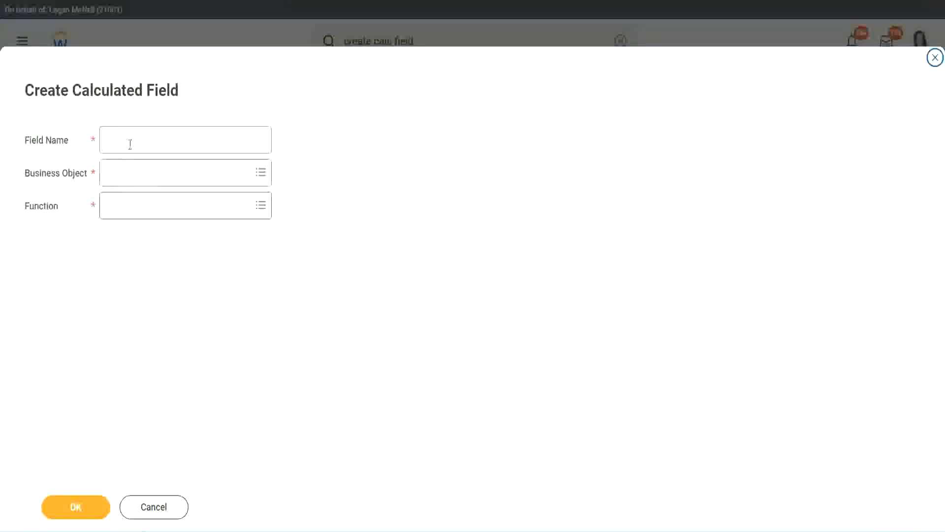
{"action": "left_click", "coordinate": [130, 144]}
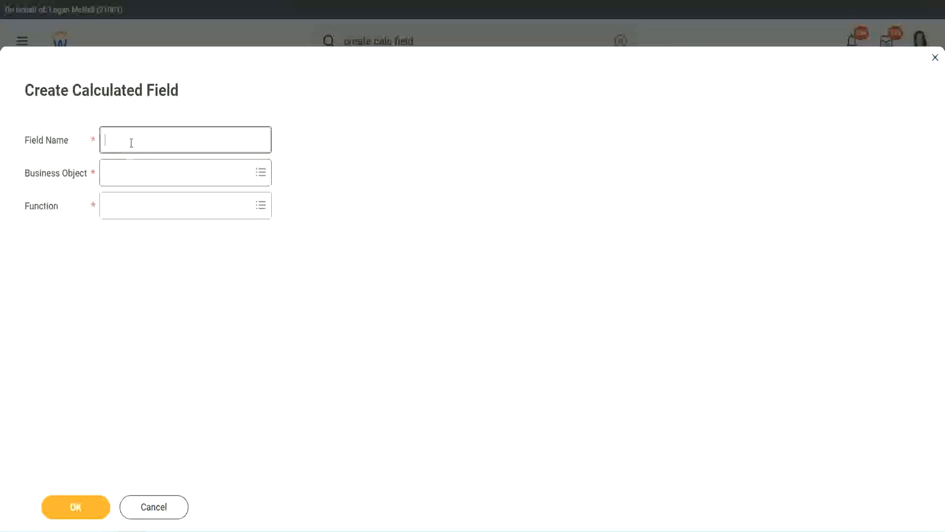
{"action": "key", "text": "ctrl+v"}
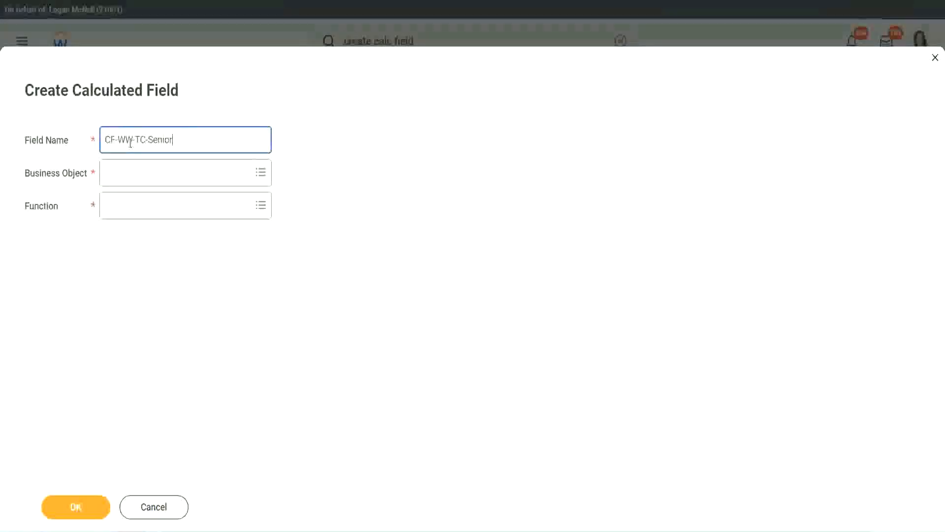
{"action": "double_click", "coordinate": [160, 140]}
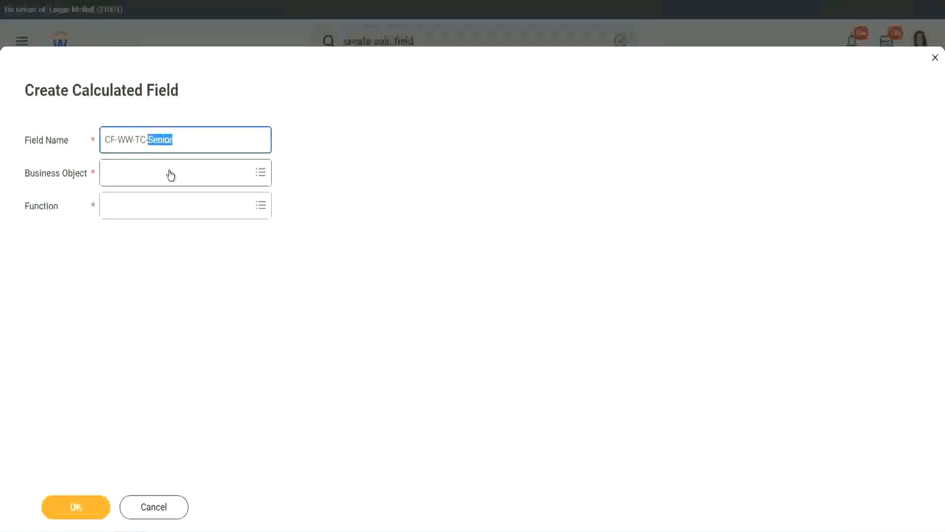
{"action": "type", "text": "Legend"}
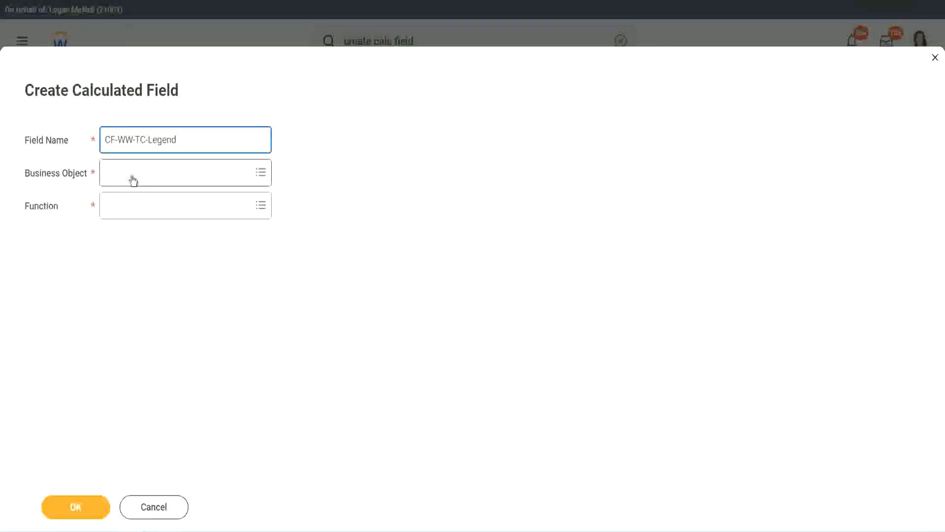
Step: Set the CF-WW-TC-Legend field's business object to Global and its function to Text Constant
{"action": "left_click", "coordinate": [132, 179]}
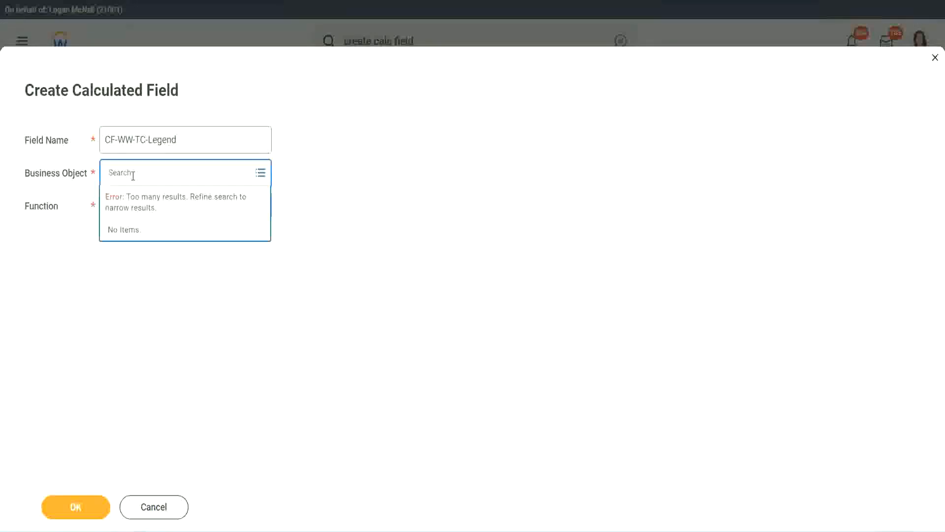
{"action": "type", "text": "Sk"}
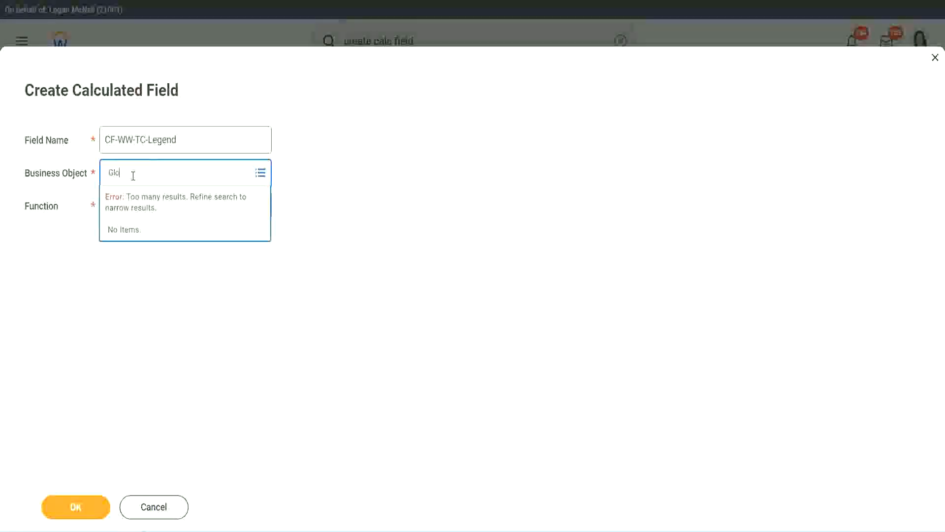
{"action": "type", "text": "obal"}
{"action": "key", "text": "Return"}
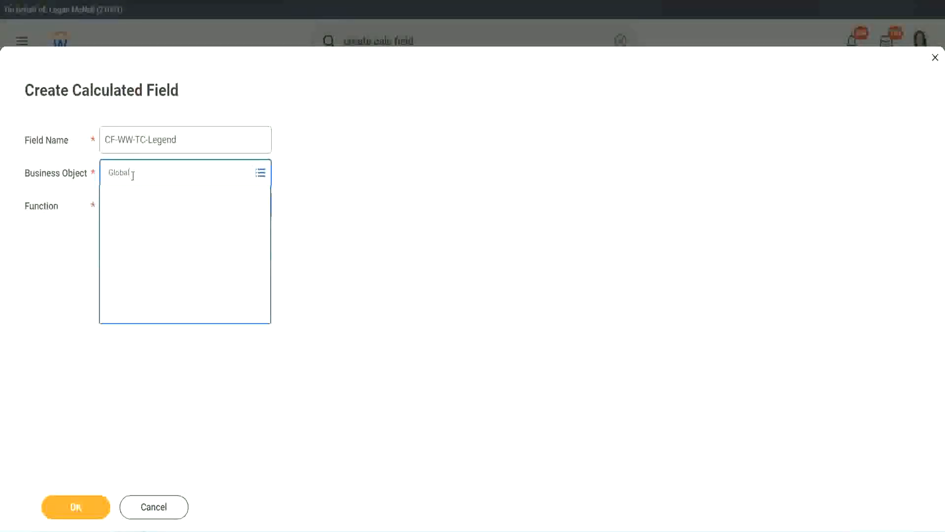
{"action": "left_click", "coordinate": [141, 229]}
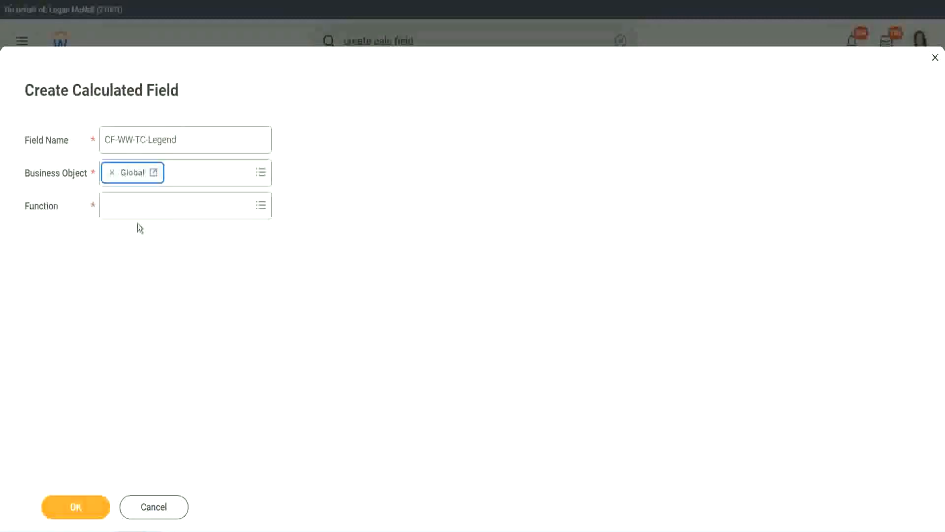
{"action": "left_click", "coordinate": [136, 204]}
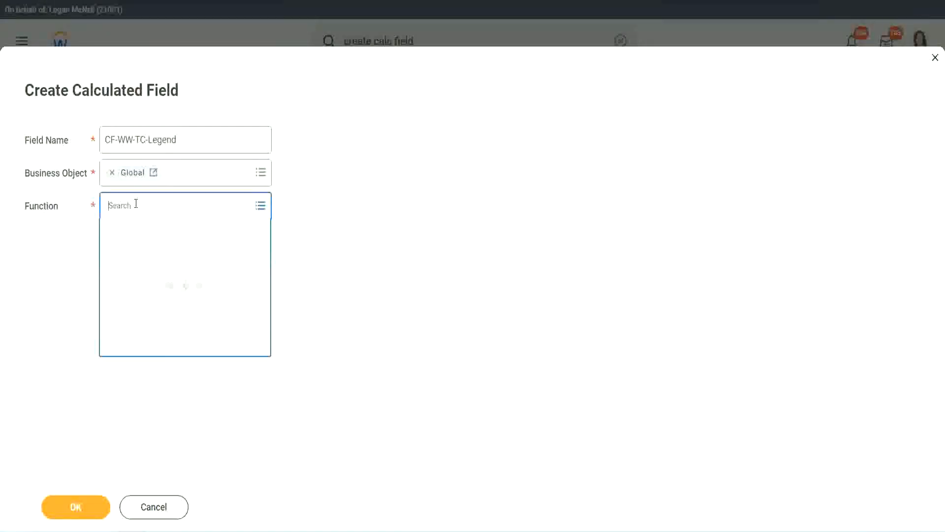
{"action": "type", "text": "tc"}
{"action": "key", "text": "Return"}
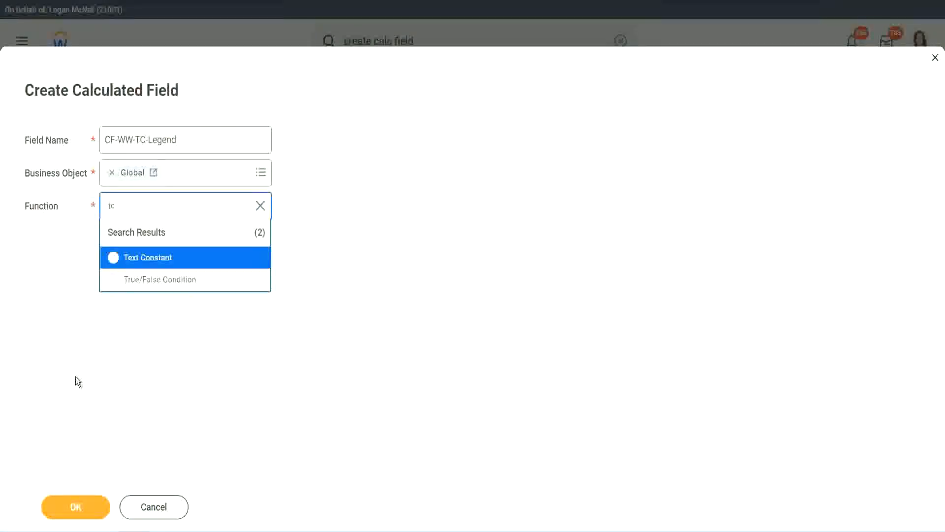
{"action": "left_click", "coordinate": [169, 266]}
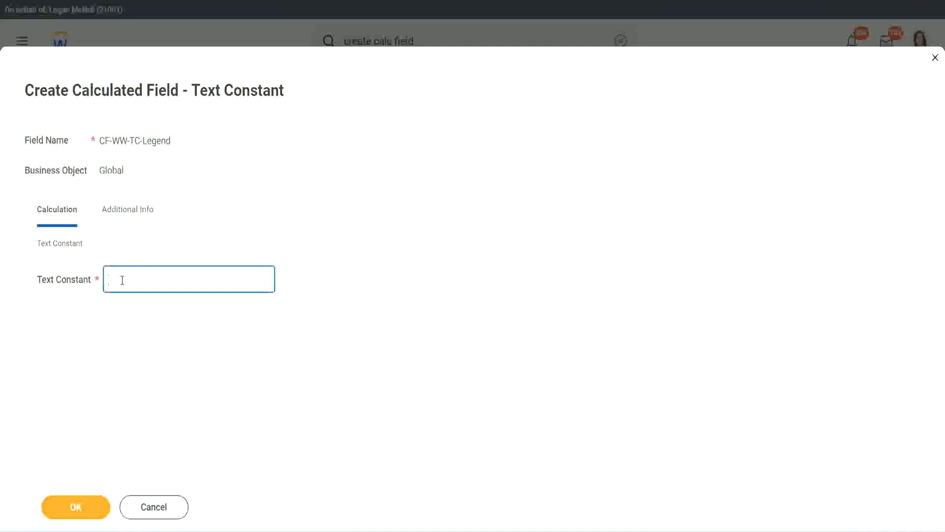
Step: Enter Legend as the text constant and save CF-WW-TC-Legend as the fourth row's return value
{"action": "type", "text": "Legend"}
{"action": "left_click", "coordinate": [79, 508]}
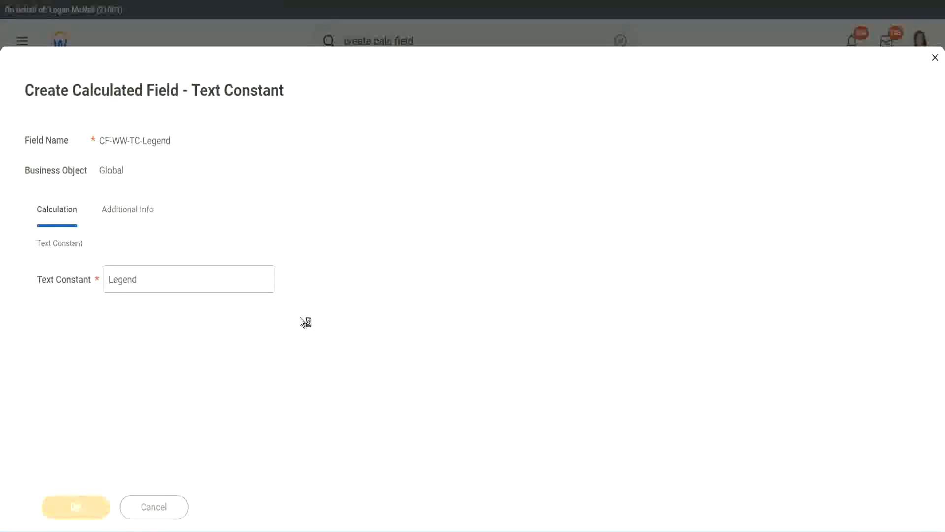
{"action": "scroll", "coordinate": [501, 265], "scroll_direction": "down", "scroll_amount": 3}
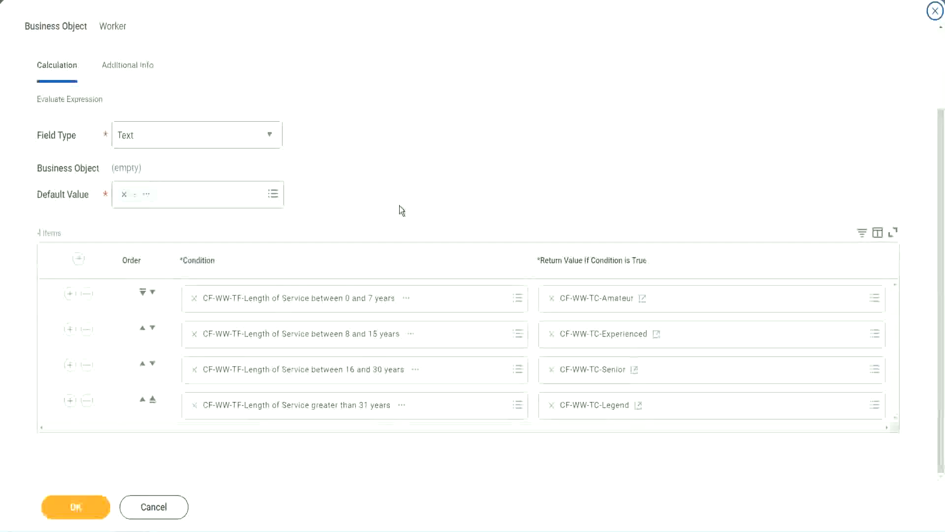
Step: Review the return values against the Text field type and save the Evaluate Expression calculated field
{"action": "scroll", "coordinate": [400, 198], "scroll_direction": "up", "scroll_amount": 1}
{"action": "scroll", "coordinate": [400, 197], "scroll_direction": "up", "scroll_amount": 1}
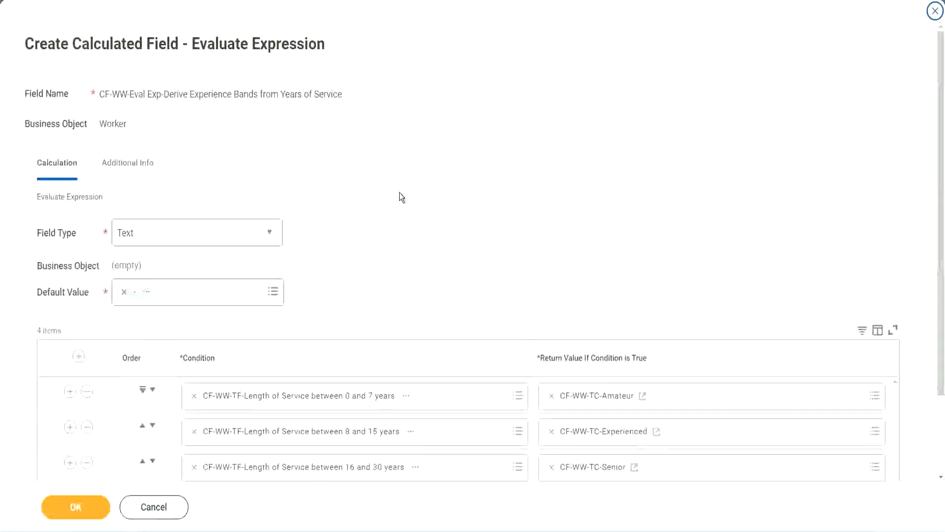
{"action": "scroll", "coordinate": [400, 197], "scroll_direction": "down", "scroll_amount": 2}
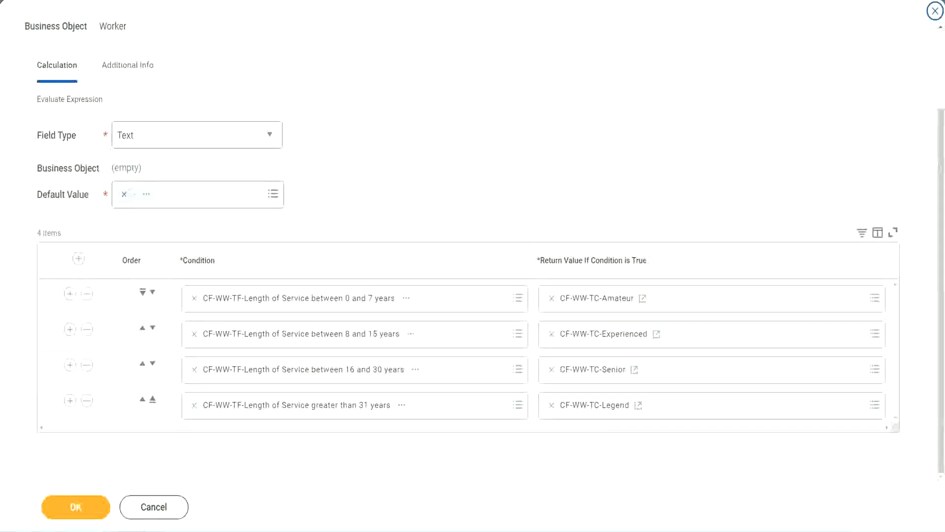
{"action": "left_click_drag", "start_coordinate": [605, 139], "coordinate": [613, 237]}
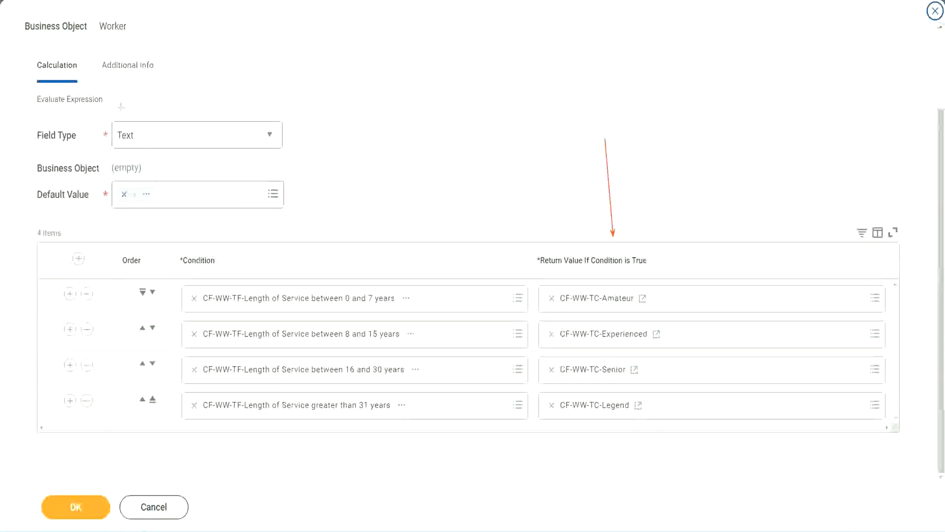
{"action": "left_click_drag", "start_coordinate": [117, 85], "coordinate": [122, 118]}
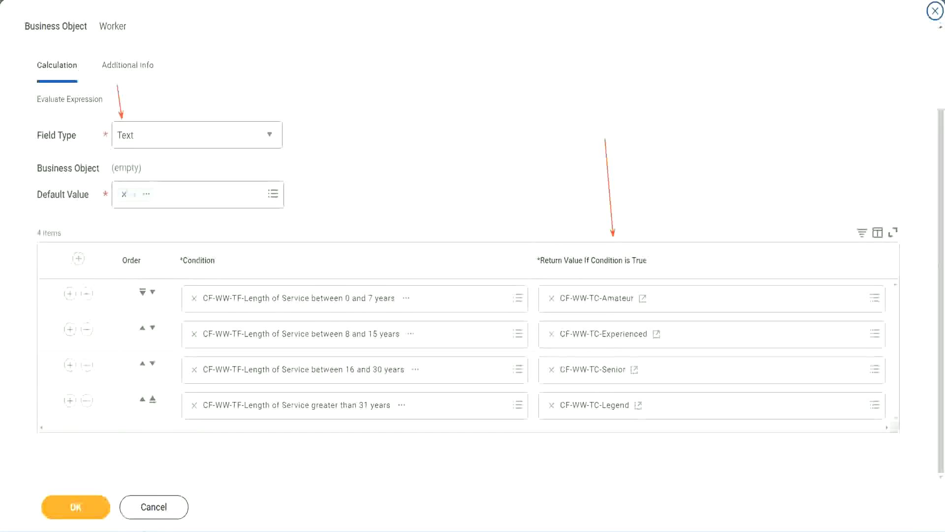
{"action": "left_click", "coordinate": [82, 507]}
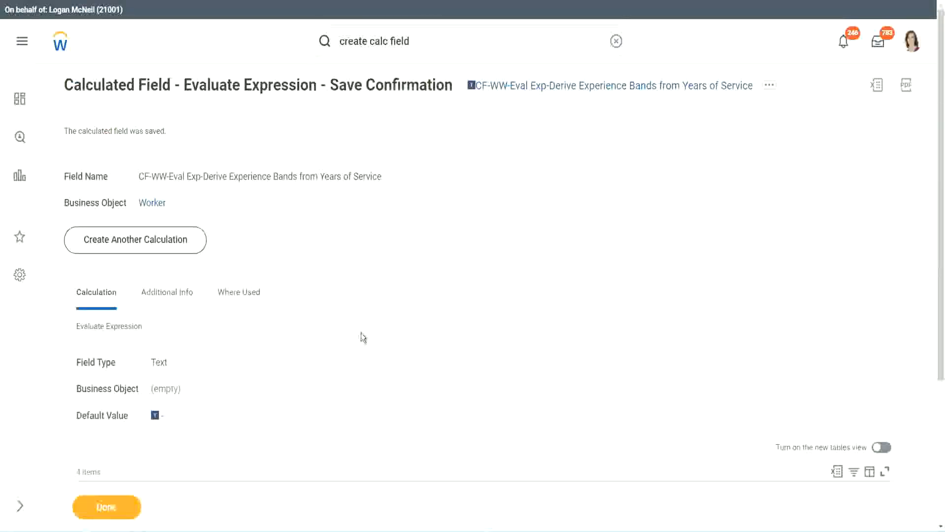
Step: Check the saved field's conditions and return values and copy the calculated field's name
{"action": "scroll", "coordinate": [361, 331], "scroll_direction": "down", "scroll_amount": 5}
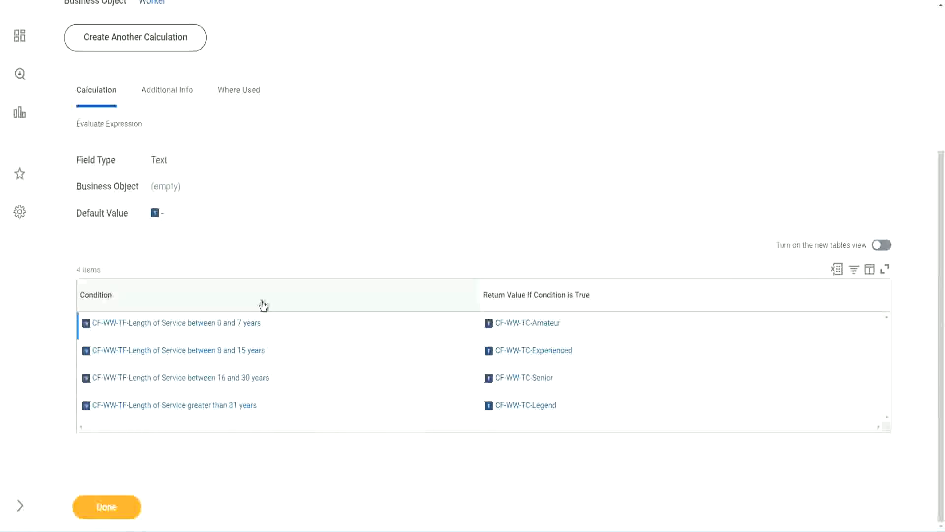
{"action": "scroll", "coordinate": [266, 303], "scroll_direction": "up", "scroll_amount": 5}
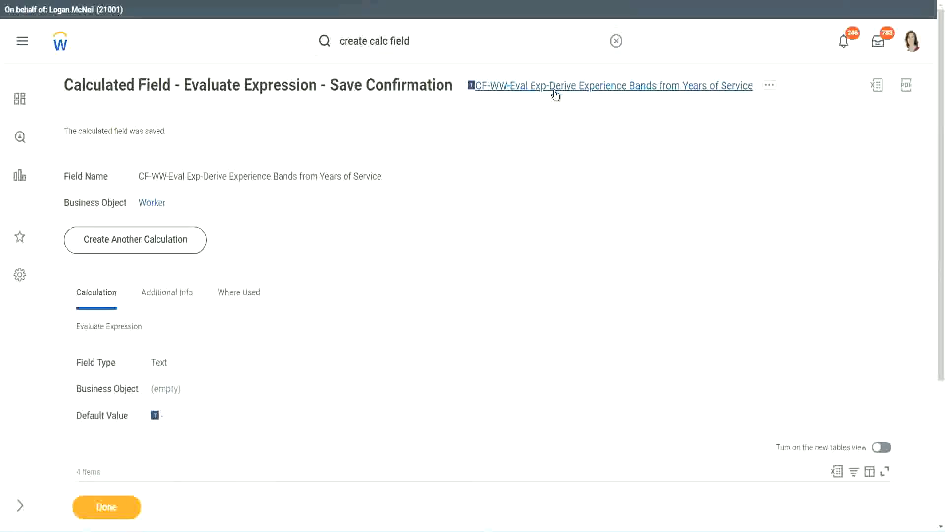
{"action": "left_click", "coordinate": [581, 146]}
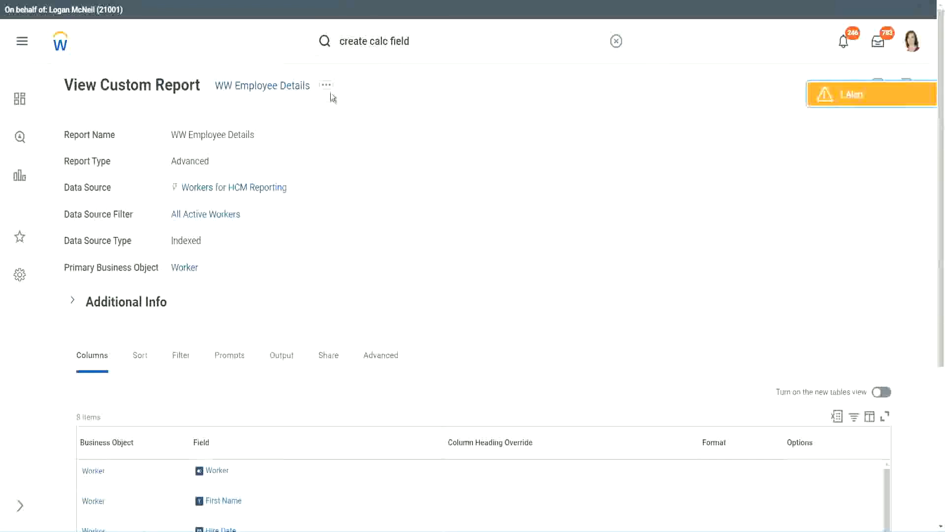
Step: Open the WW Employee Details custom report for editing at its column list
{"action": "left_click", "coordinate": [327, 88]}
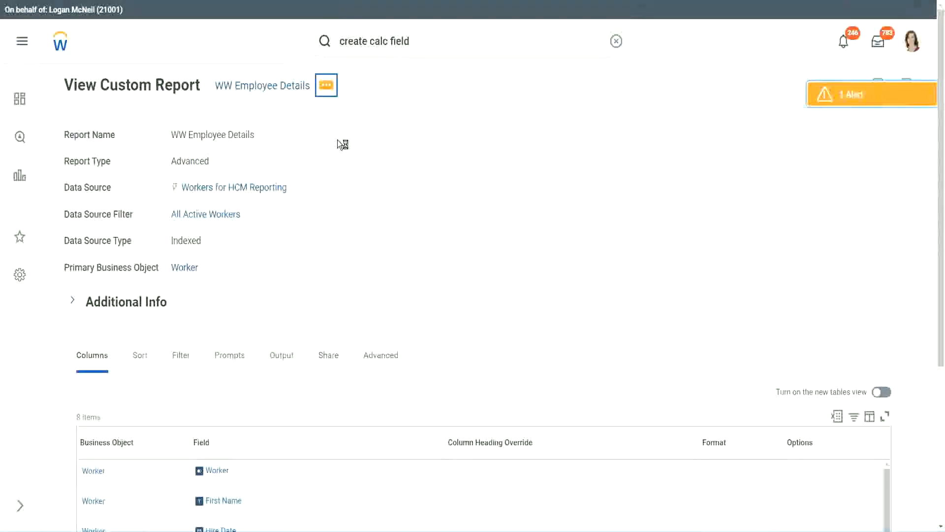
{"action": "mouse_move", "coordinate": [386, 138]}
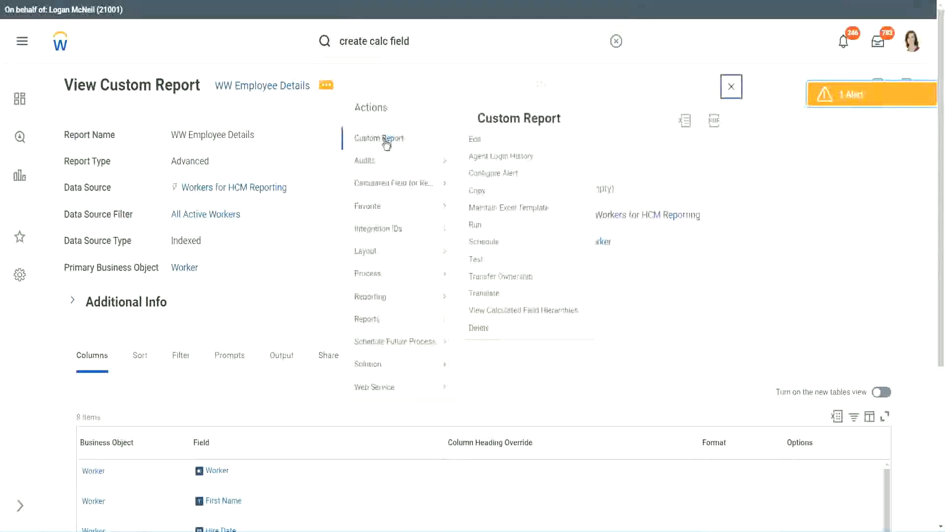
{"action": "left_click", "coordinate": [480, 141]}
{"action": "scroll", "coordinate": [344, 215], "scroll_direction": "down", "scroll_amount": 4}
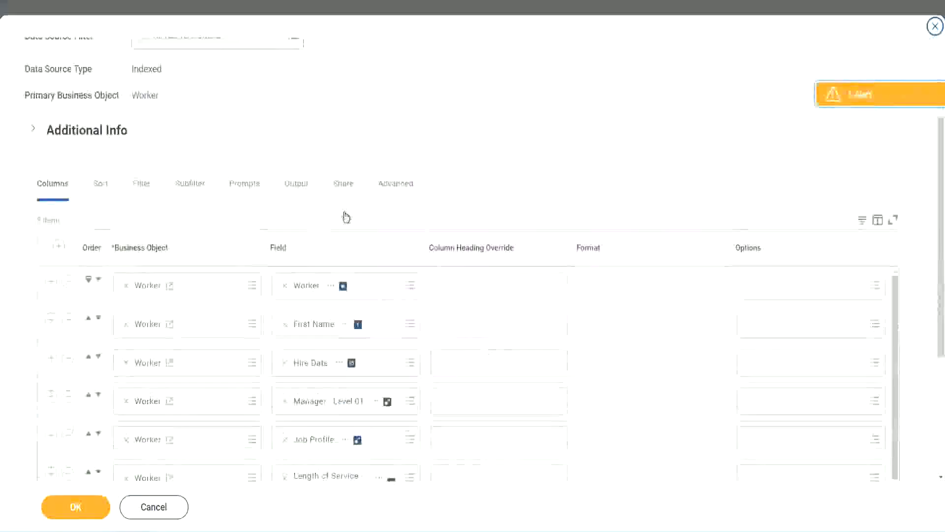
{"action": "scroll", "coordinate": [346, 217], "scroll_direction": "down", "scroll_amount": 2}
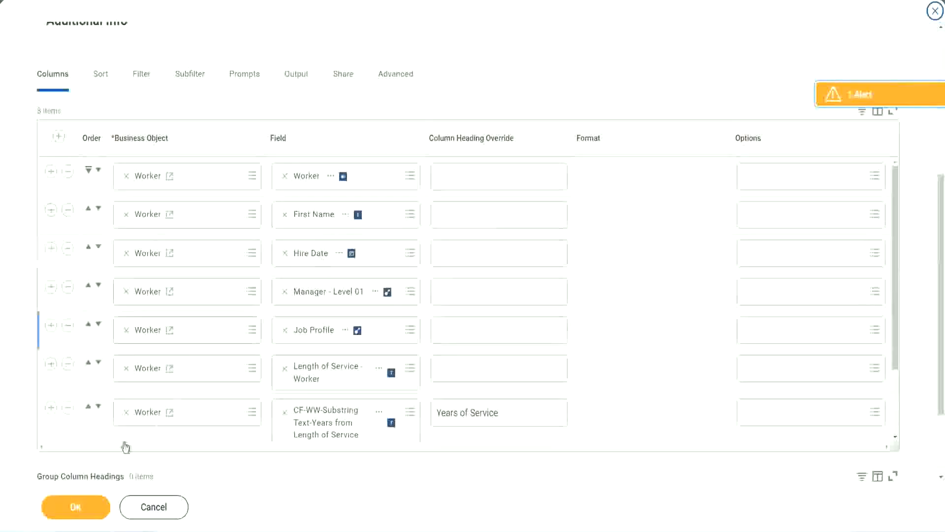
Step: Add a Worker row at the end of the report columns and remove the CF-WW-Substring Text-Years from Length of Service column
{"action": "left_click", "coordinate": [51, 409]}
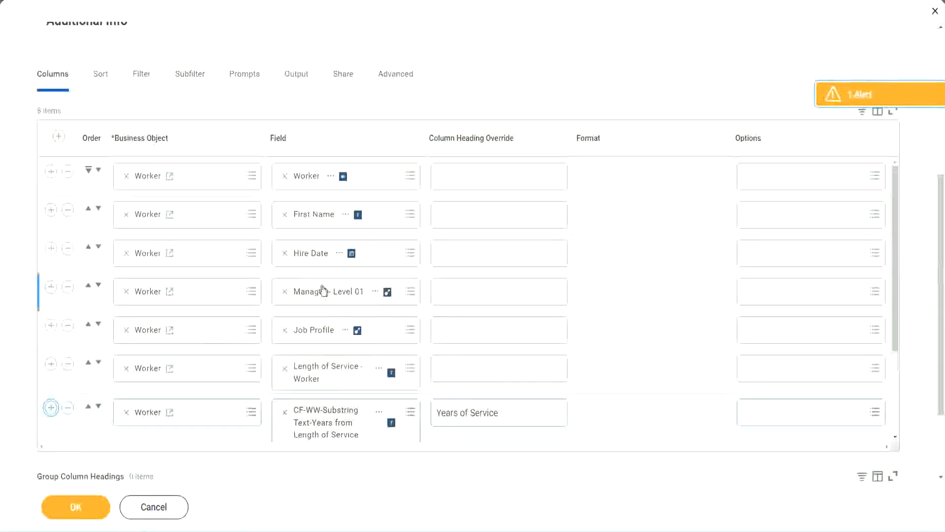
{"action": "scroll", "coordinate": [496, 323], "scroll_direction": "down", "scroll_amount": 2}
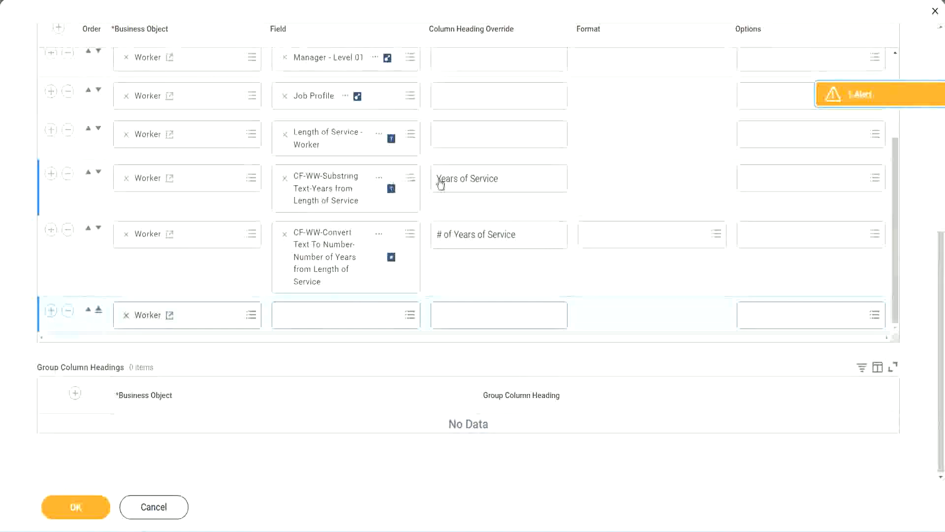
{"action": "left_click", "coordinate": [68, 175]}
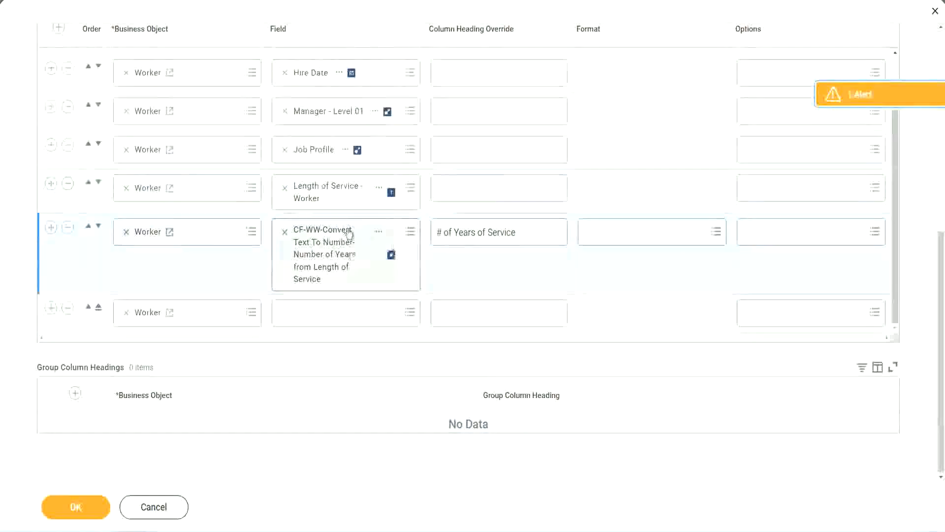
Step: Set the new Worker row's field to CF-WW-Eval Exp-Derive Experience Bands from Years of Service, override its heading with "Experience Bands" and save the report
{"action": "left_click", "coordinate": [309, 311]}
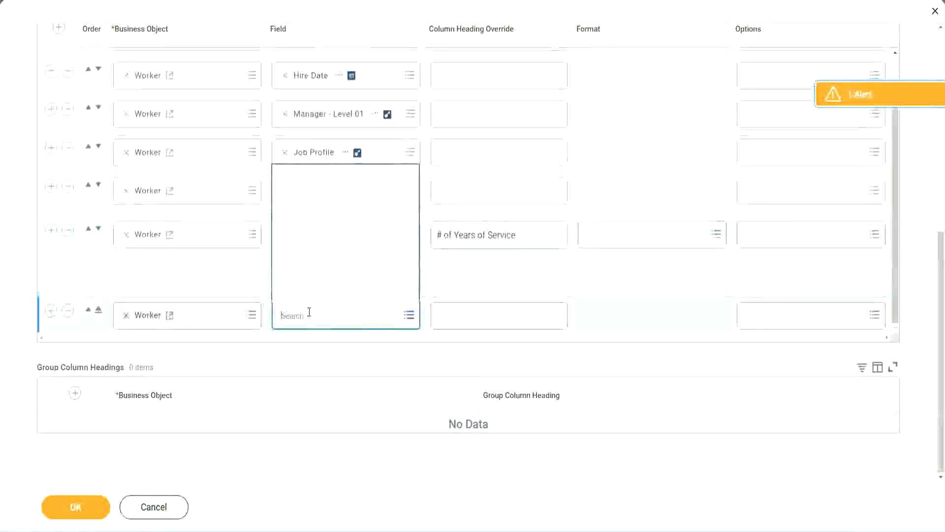
{"action": "key", "text": "ctrl+v"}
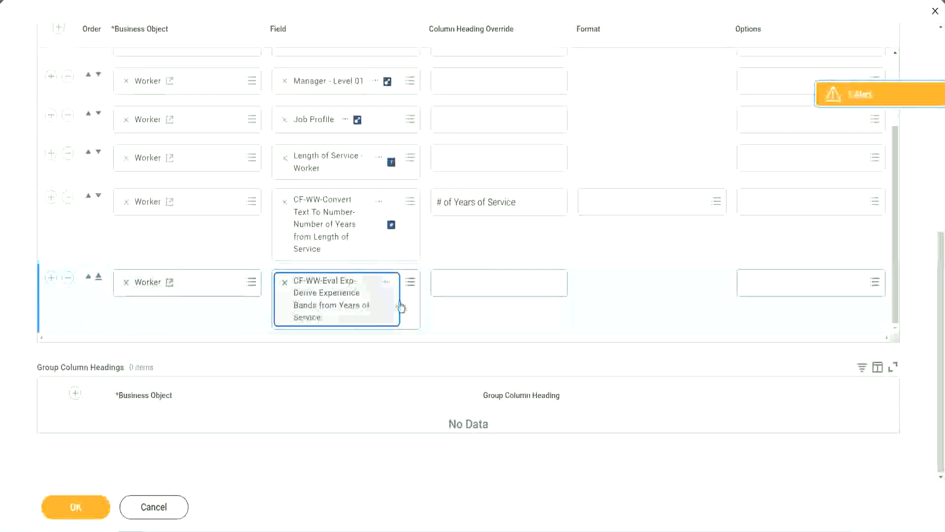
{"action": "left_click", "coordinate": [482, 283]}
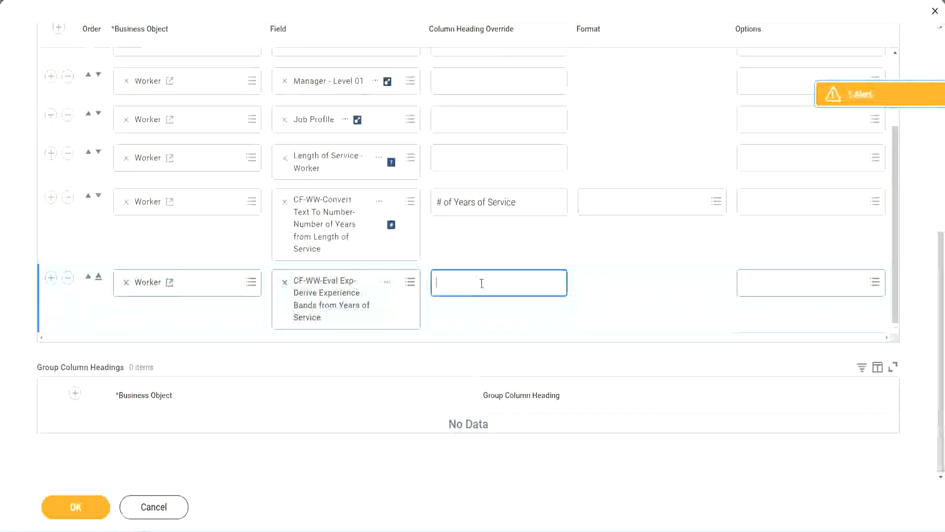
{"action": "type", "text": "Expe"}
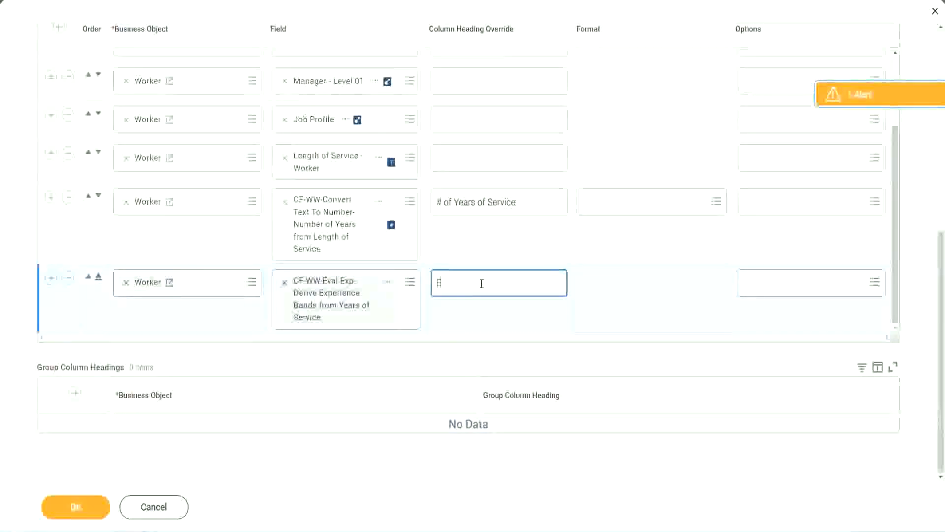
{"action": "type", "text": "rience"}
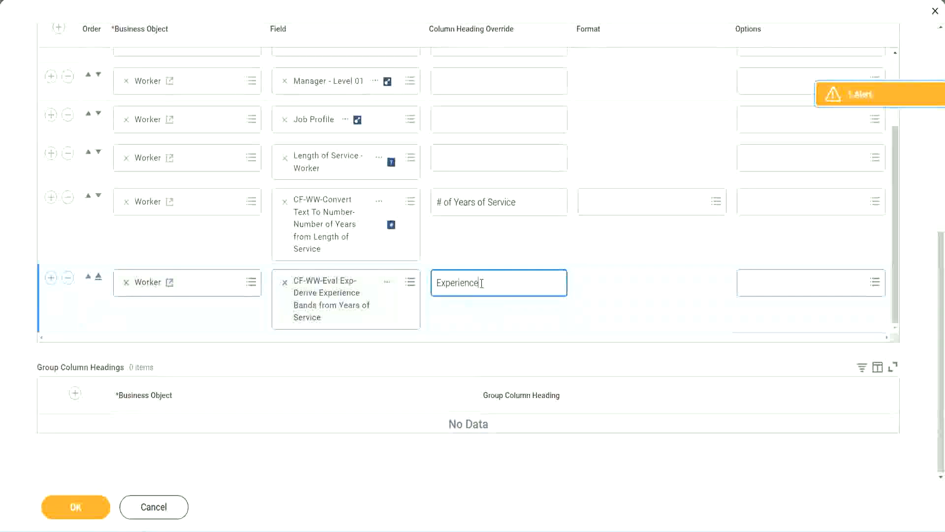
{"action": "type", "text": " Bands"}
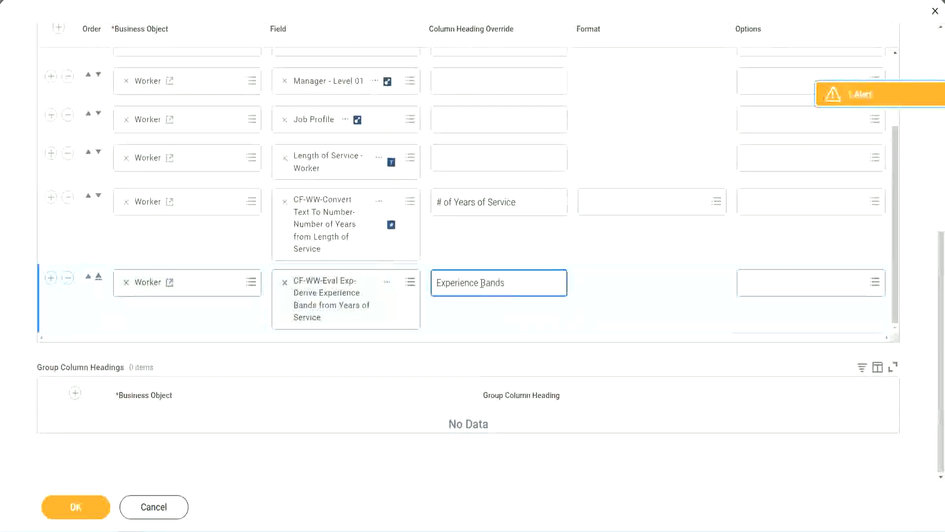
{"action": "left_click", "coordinate": [88, 507]}
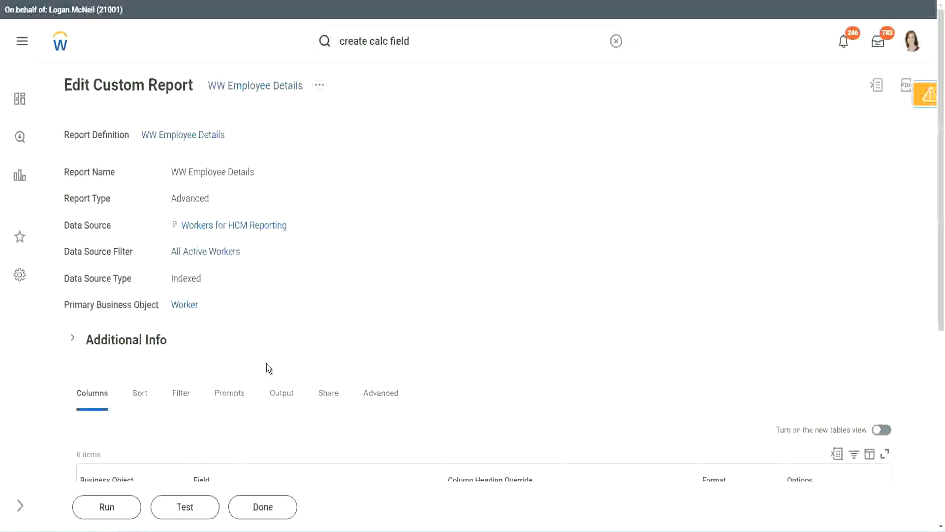
Step: Run the WW Employee Details report with all worker type prompts left blank
{"action": "scroll", "coordinate": [294, 333], "scroll_direction": "down", "scroll_amount": 4}
{"action": "left_click", "coordinate": [108, 507]}
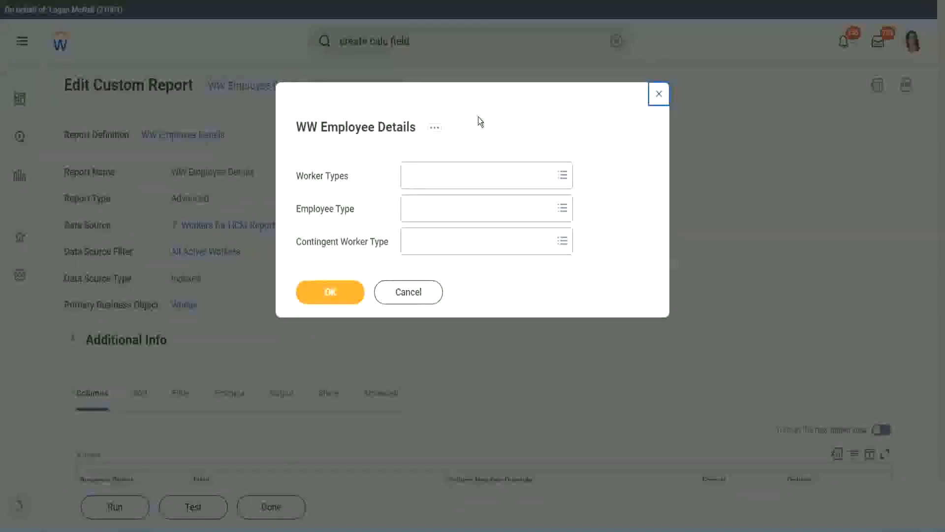
{"action": "left_click", "coordinate": [335, 292]}
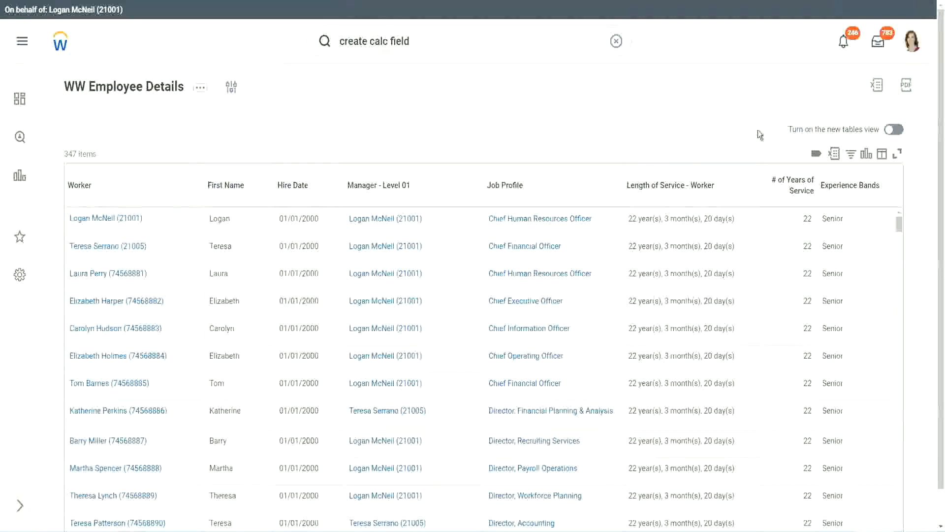
Step: Compare the first worker's years of service and experience band with the 16 - 30 years Senior range in the Notepad++ notes
{"action": "scroll", "coordinate": [758, 130], "scroll_direction": "down", "scroll_amount": 1}
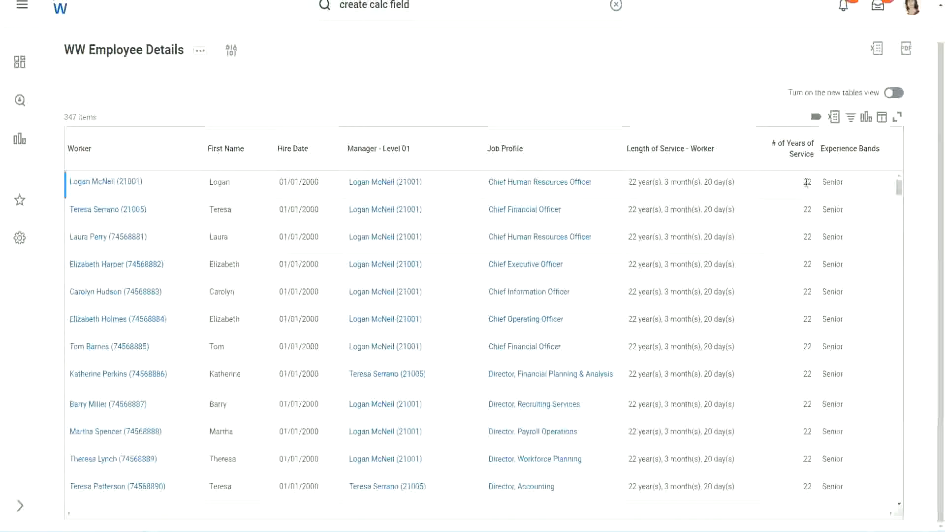
{"action": "double_click", "coordinate": [807, 182]}
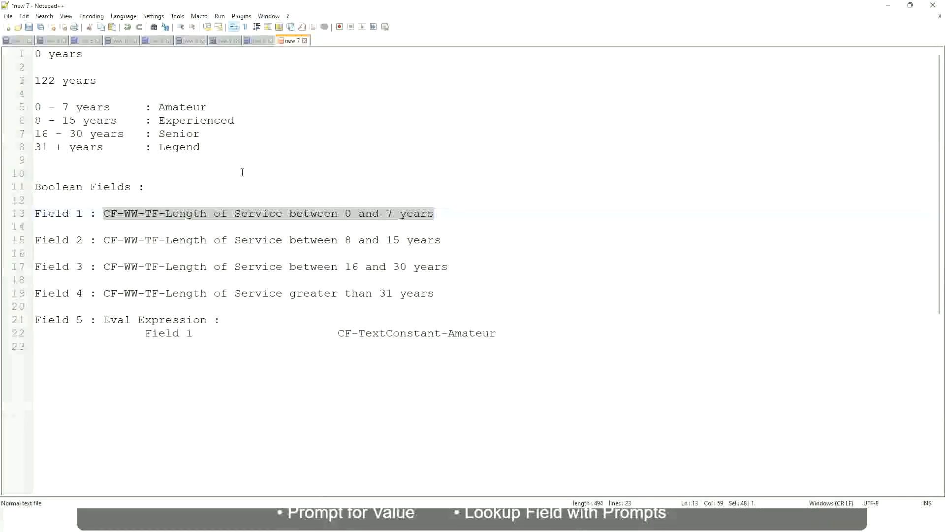
{"action": "left_click", "coordinate": [243, 172]}
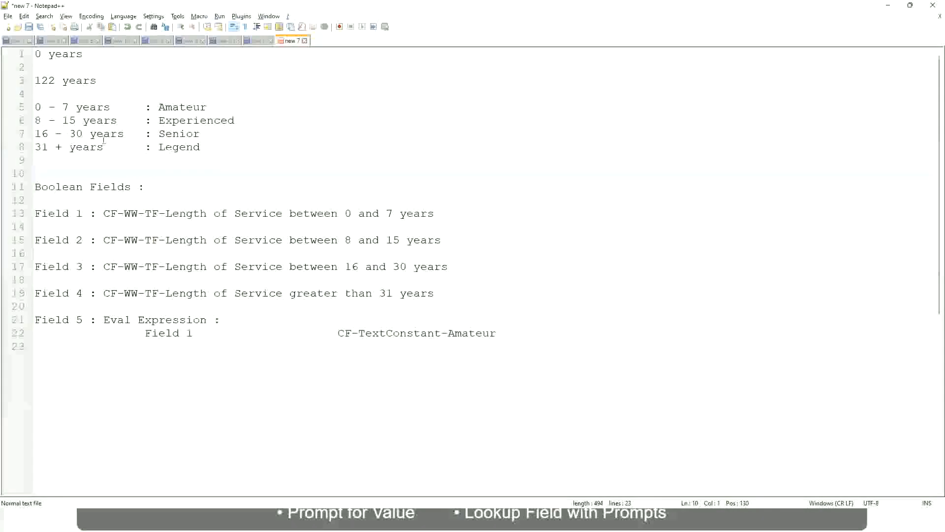
{"action": "left_click", "coordinate": [167, 132]}
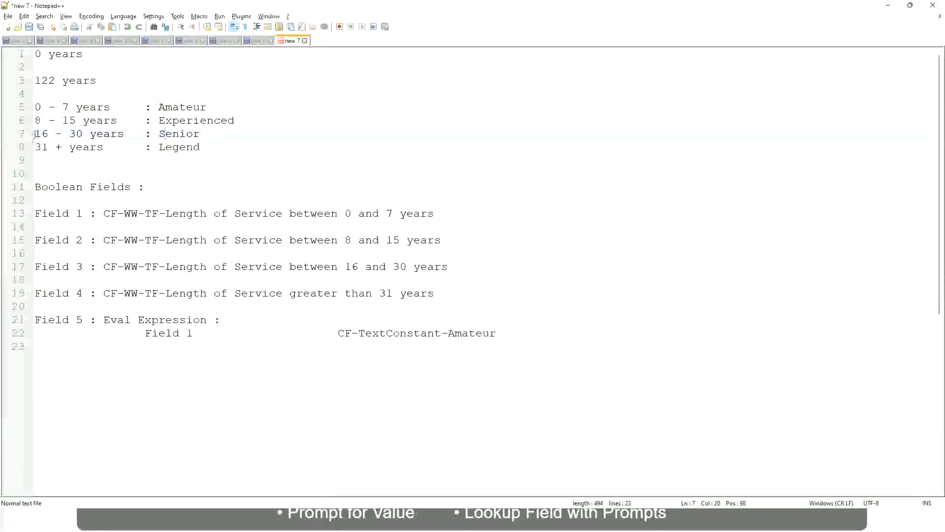
{"action": "left_click_drag", "start_coordinate": [35, 134], "coordinate": [92, 134]}
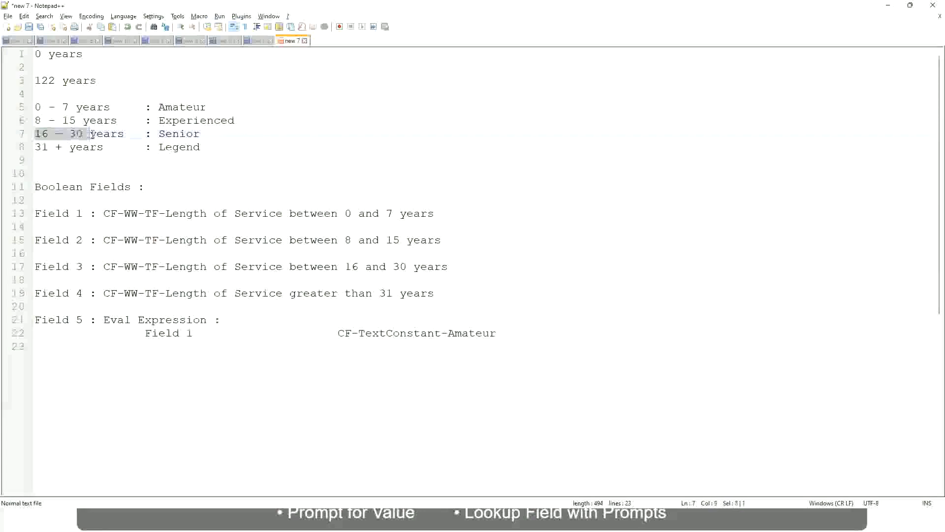
{"action": "double_click", "coordinate": [177, 134]}
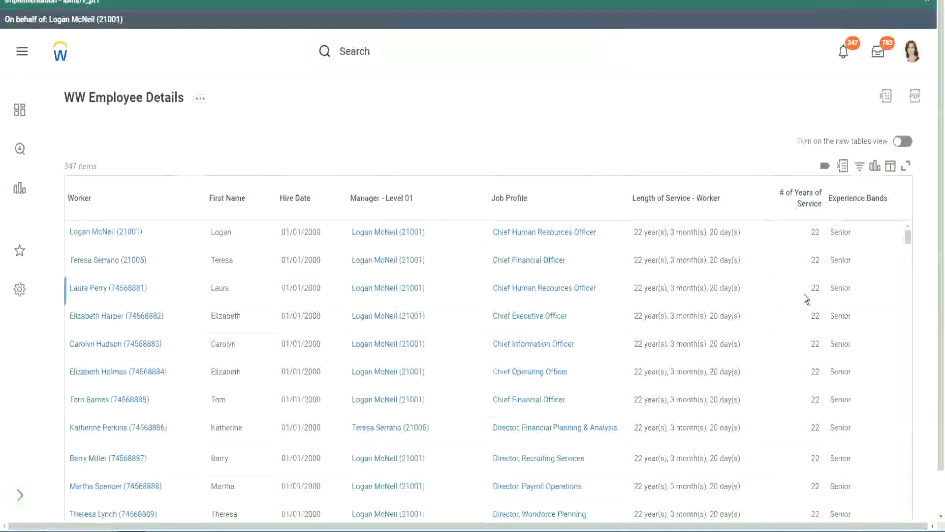
Step: Return to the Workday report output and check the experience bands against the years of service across the worker rows
{"action": "scroll", "coordinate": [808, 295], "scroll_direction": "down", "scroll_amount": 2}
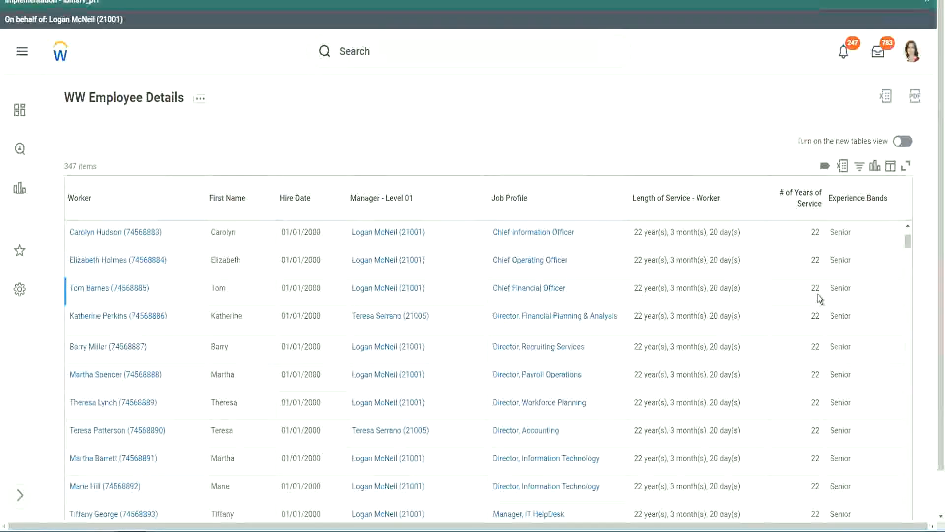
{"action": "scroll", "coordinate": [817, 295], "scroll_direction": "down", "scroll_amount": 5}
{"action": "scroll", "coordinate": [825, 326], "scroll_direction": "down", "scroll_amount": 5}
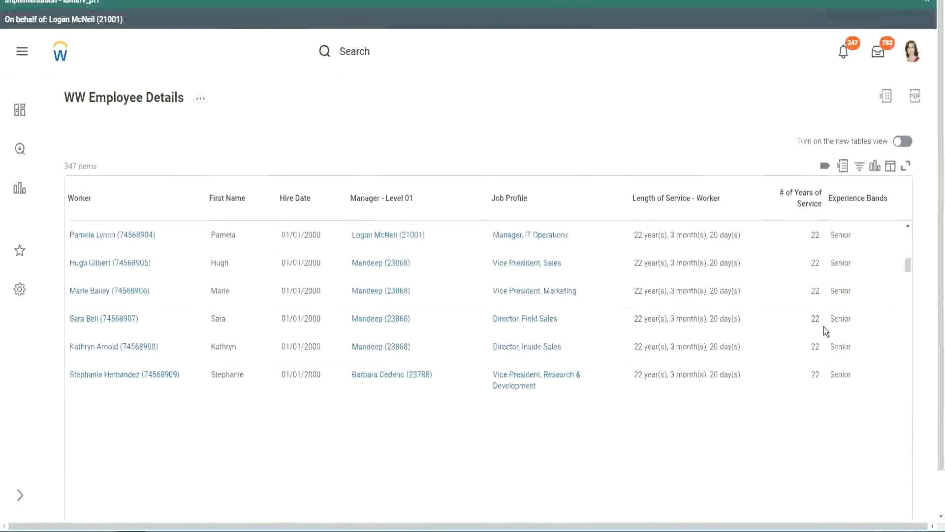
{"action": "scroll", "coordinate": [837, 338], "scroll_direction": "down", "scroll_amount": 1}
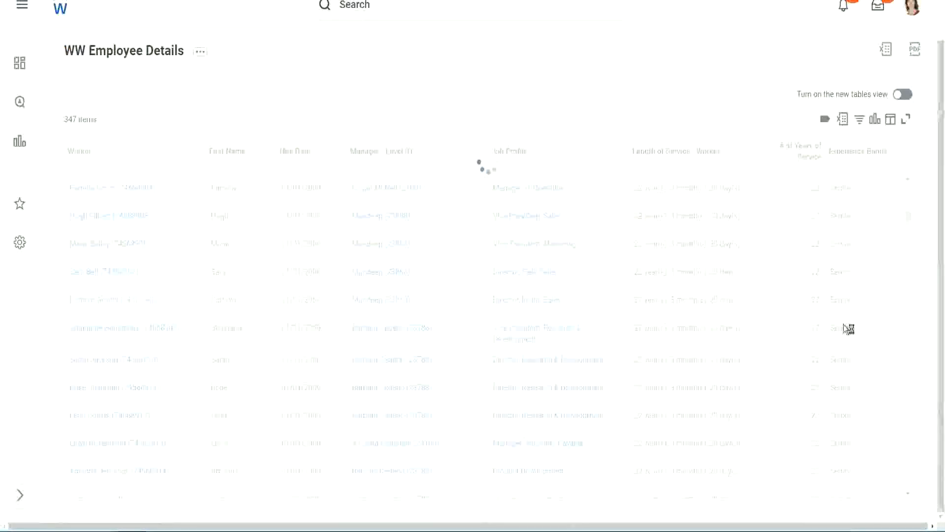
{"action": "scroll", "coordinate": [876, 277], "scroll_direction": "down", "scroll_amount": 4}
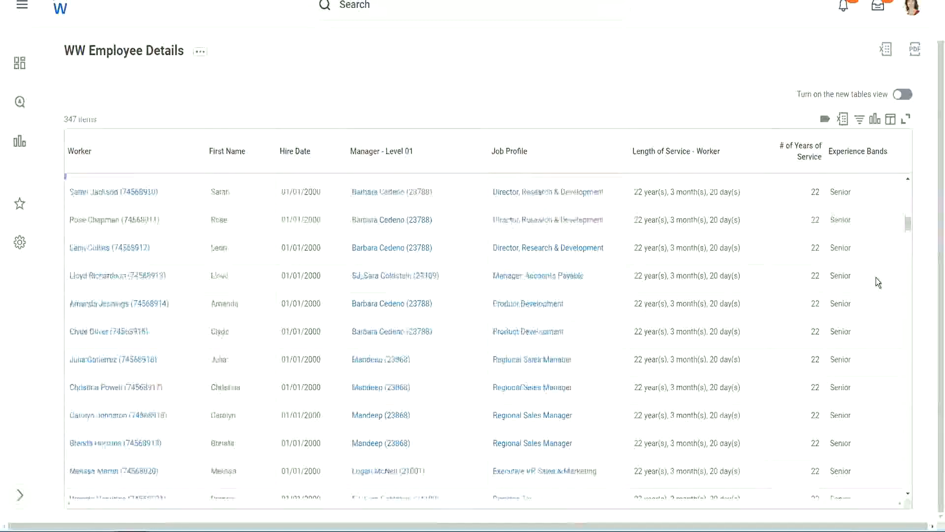
{"action": "scroll", "coordinate": [875, 277], "scroll_direction": "down", "scroll_amount": 3}
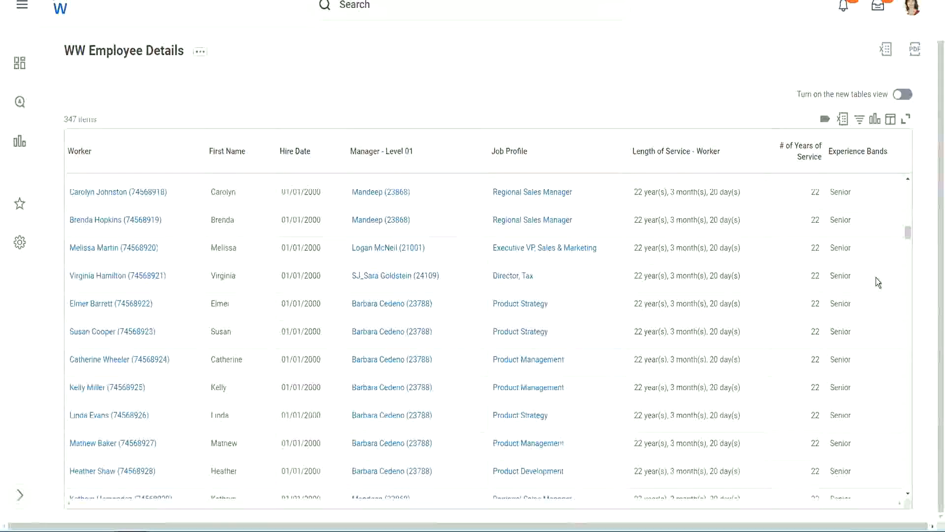
{"action": "scroll", "coordinate": [876, 277], "scroll_direction": "down", "scroll_amount": 6}
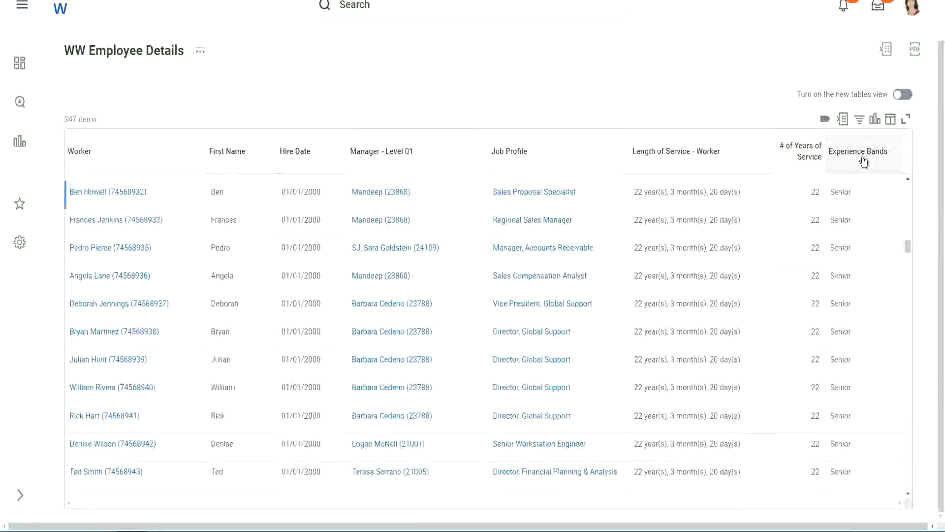
Step: Filter the Experience Bands column for values containing "Amateur"
{"action": "left_click", "coordinate": [863, 159]}
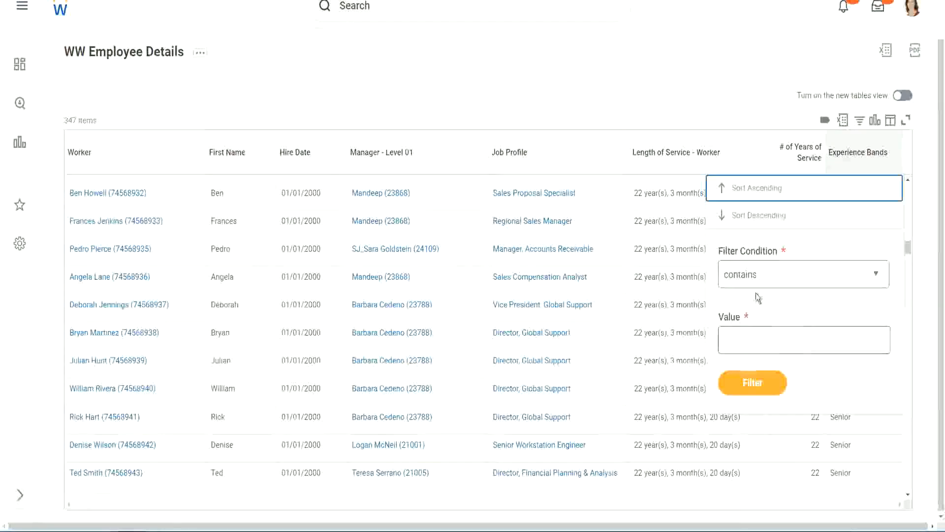
{"action": "left_click", "coordinate": [749, 331]}
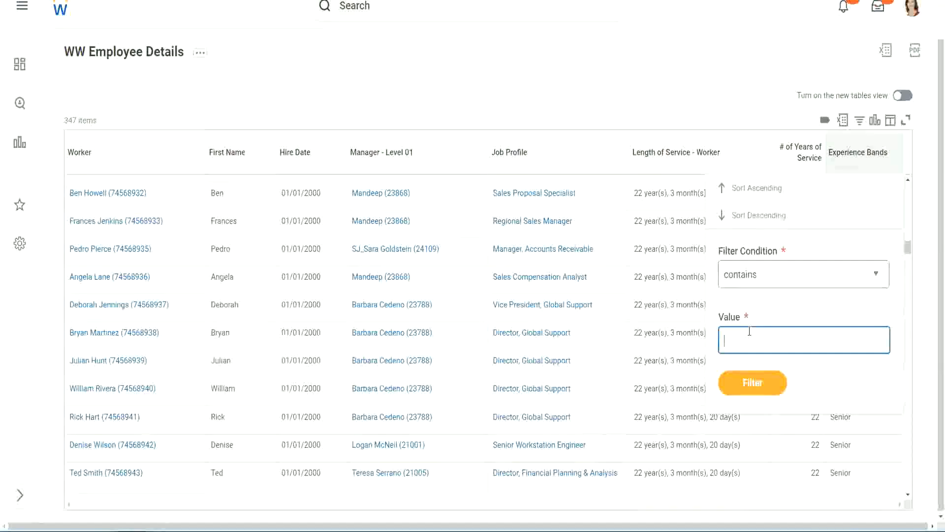
{"action": "type", "text": "Amate"}
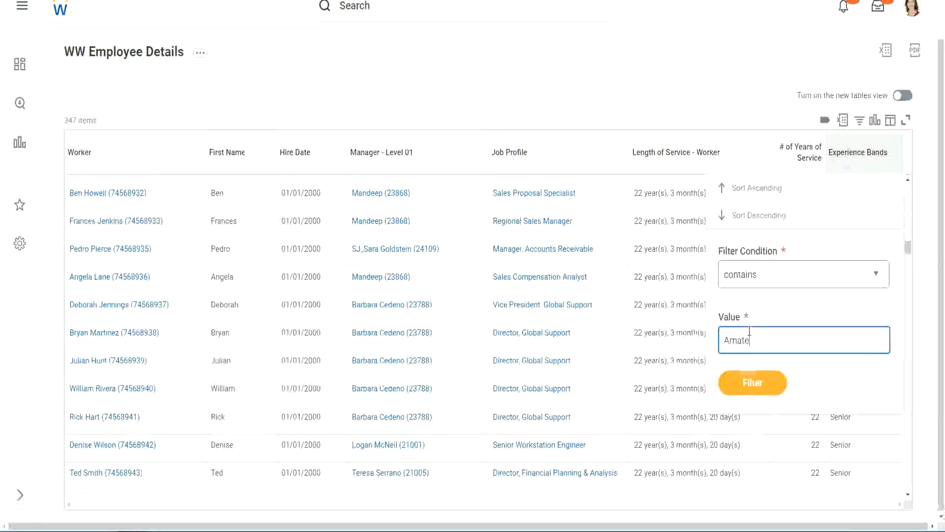
{"action": "type", "text": "ur"}
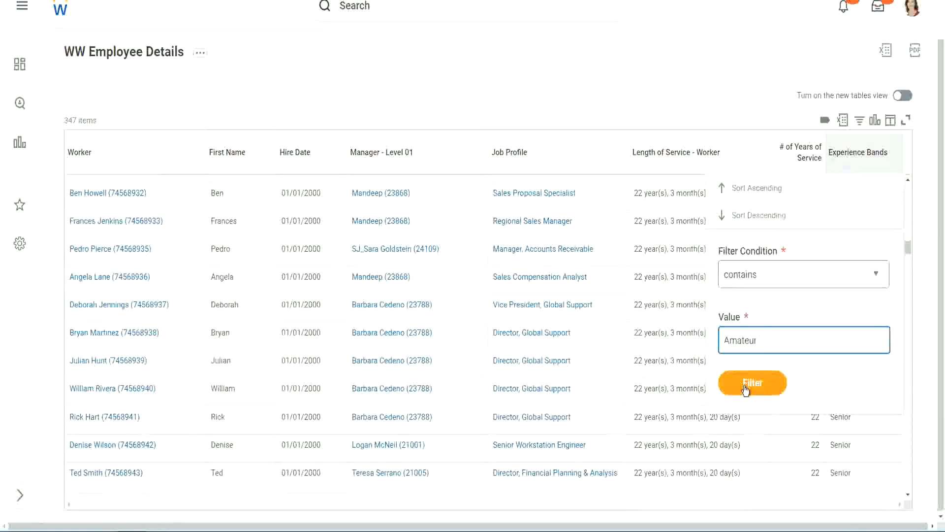
{"action": "left_click", "coordinate": [744, 386]}
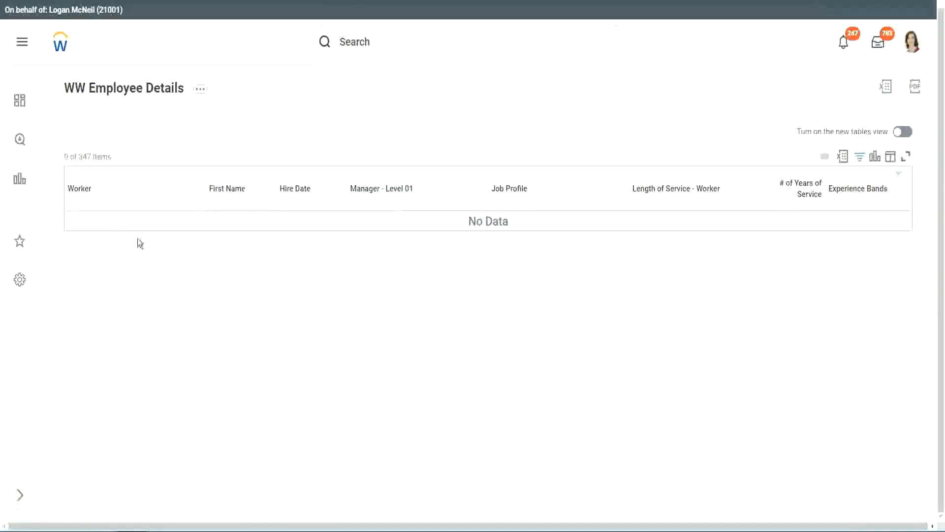
Step: Change the Experience Bands filter value to Legend and review the years of service of the filtered workers
{"action": "left_click", "coordinate": [855, 192]}
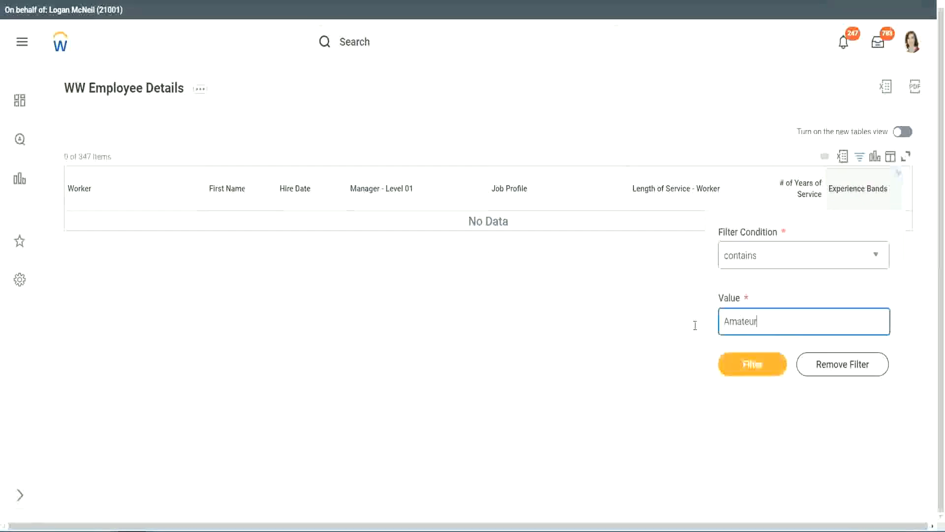
{"action": "left_click_drag", "start_coordinate": [695, 325], "coordinate": [675, 323]}
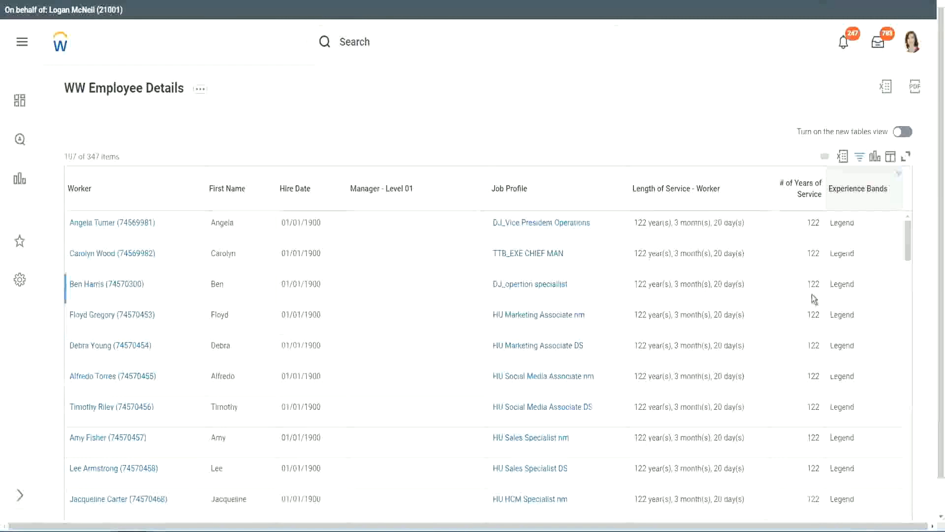
{"action": "scroll", "coordinate": [812, 295], "scroll_direction": "down", "scroll_amount": 15}
{"action": "scroll", "coordinate": [812, 294], "scroll_direction": "down", "scroll_amount": 10}
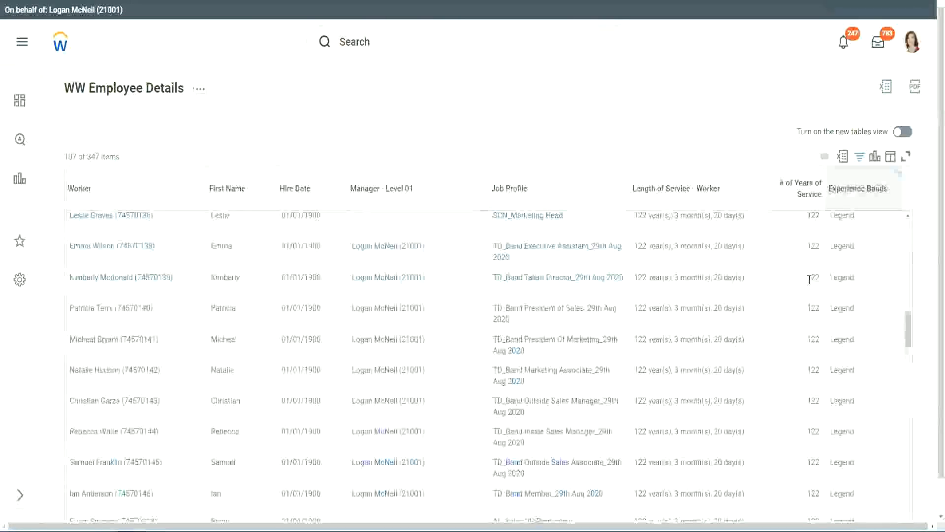
{"action": "scroll", "coordinate": [811, 282], "scroll_direction": "down", "scroll_amount": 20}
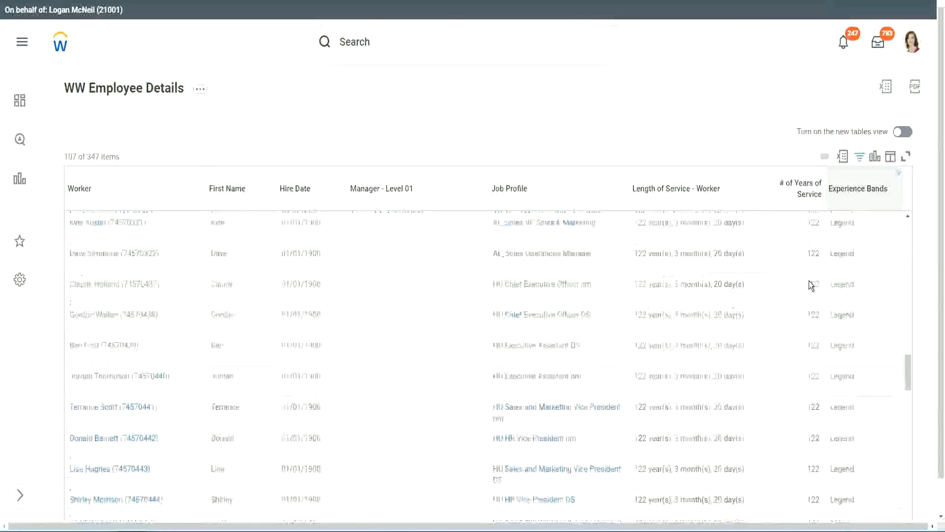
Step: Check hire dates and years of service against the Legend band through the end of the filtered list
{"action": "double_click", "coordinate": [306, 385]}
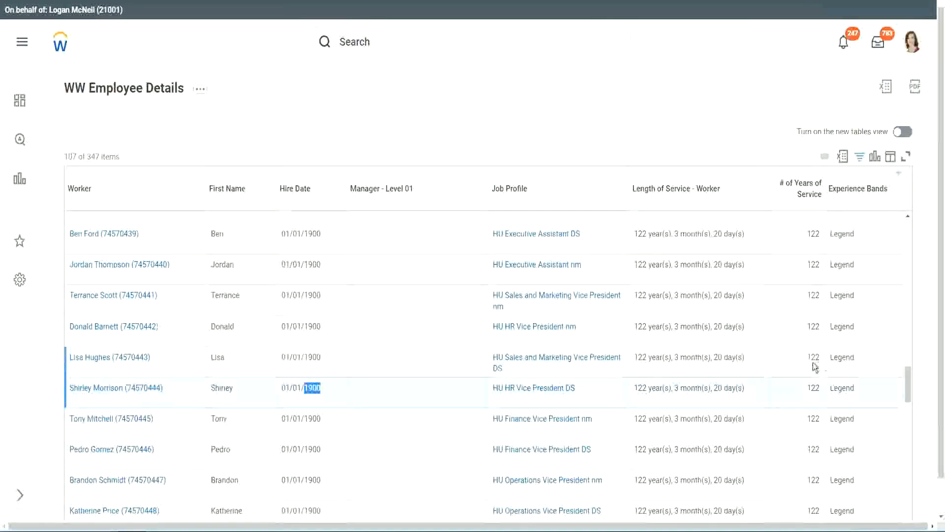
{"action": "scroll", "coordinate": [804, 369], "scroll_direction": "down", "scroll_amount": 1}
{"action": "scroll", "coordinate": [802, 365], "scroll_direction": "down", "scroll_amount": 3}
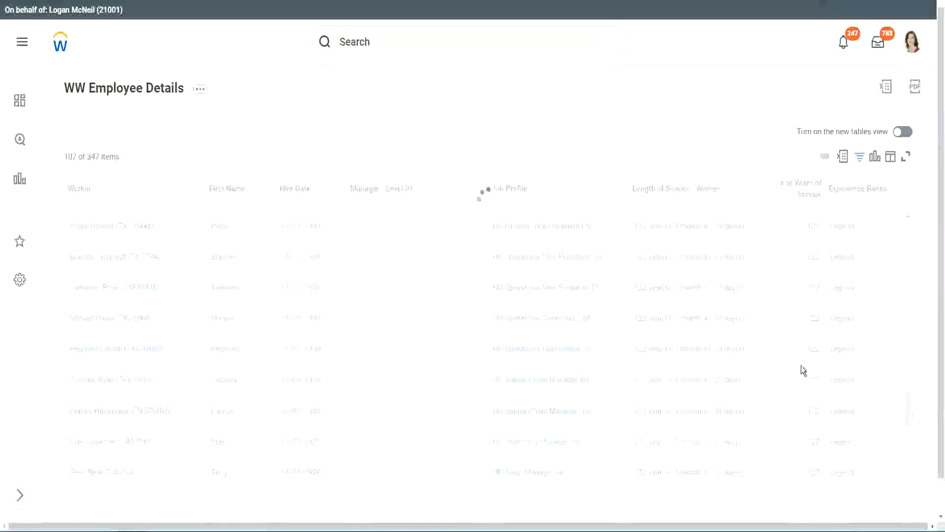
{"action": "scroll", "coordinate": [802, 365], "scroll_direction": "down", "scroll_amount": 10}
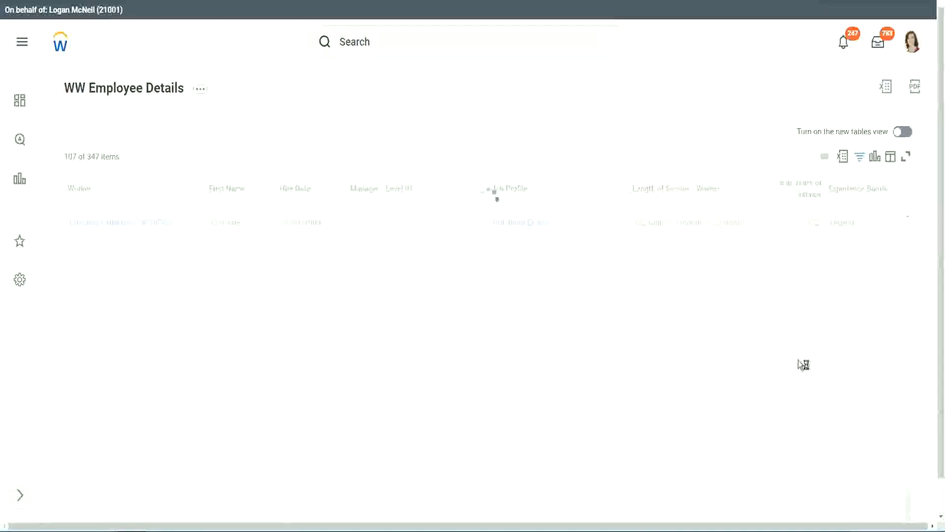
{"action": "scroll", "coordinate": [787, 324], "scroll_direction": "down", "scroll_amount": 5}
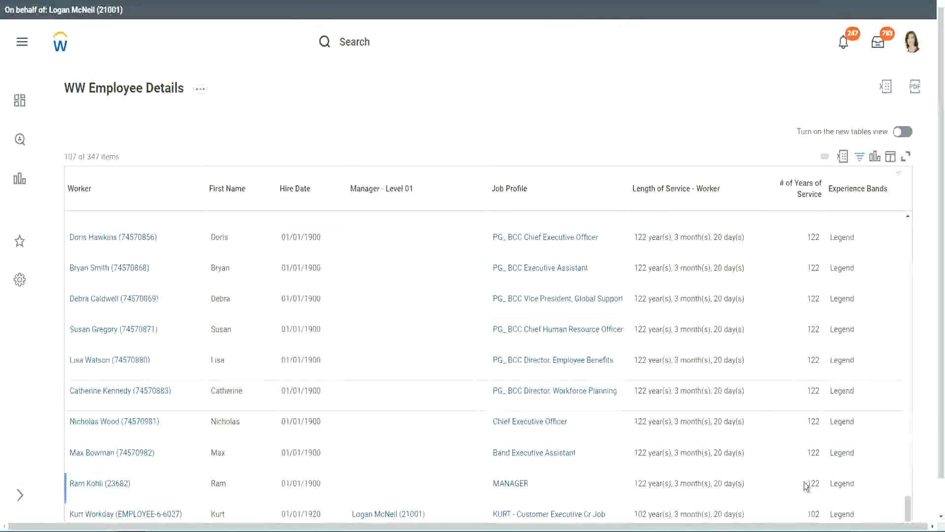
{"action": "double_click", "coordinate": [813, 513]}
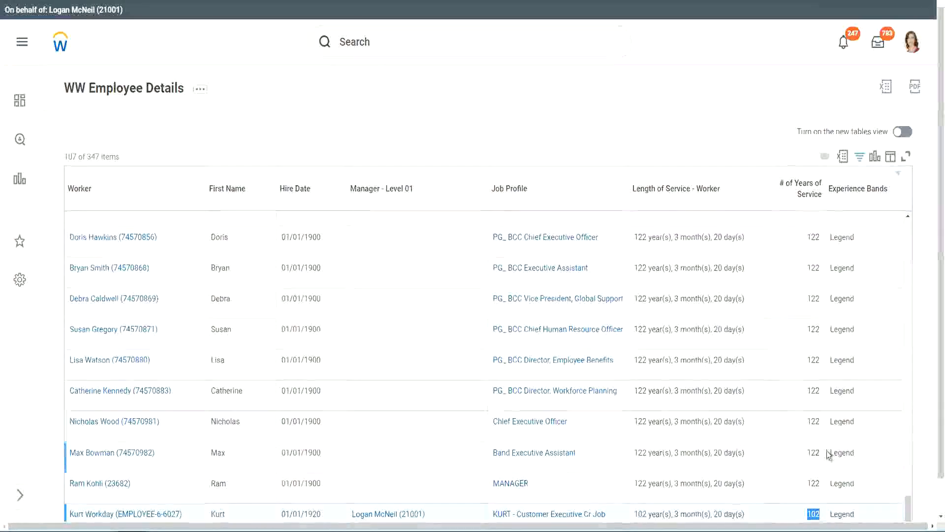
Step: Check the years of service of the remaining Legend workers and change the Experience Bands filter value to Experienced
{"action": "left_click_drag", "start_coordinate": [814, 422], "coordinate": [820, 422]}
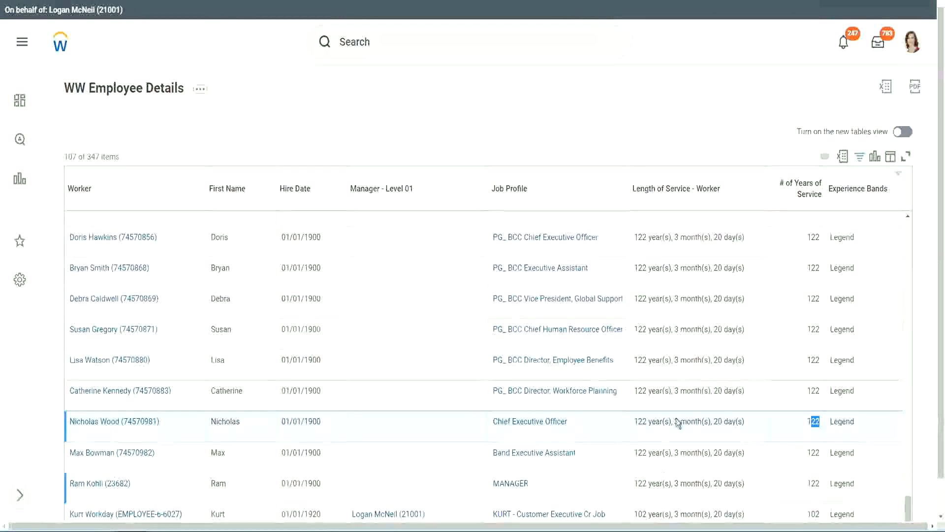
{"action": "left_click", "coordinate": [793, 391]}
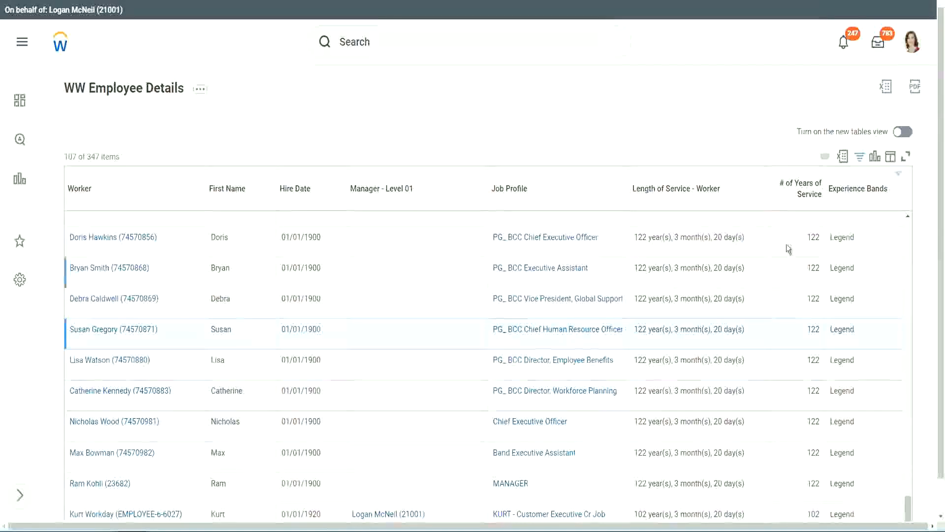
{"action": "left_click", "coordinate": [861, 190]}
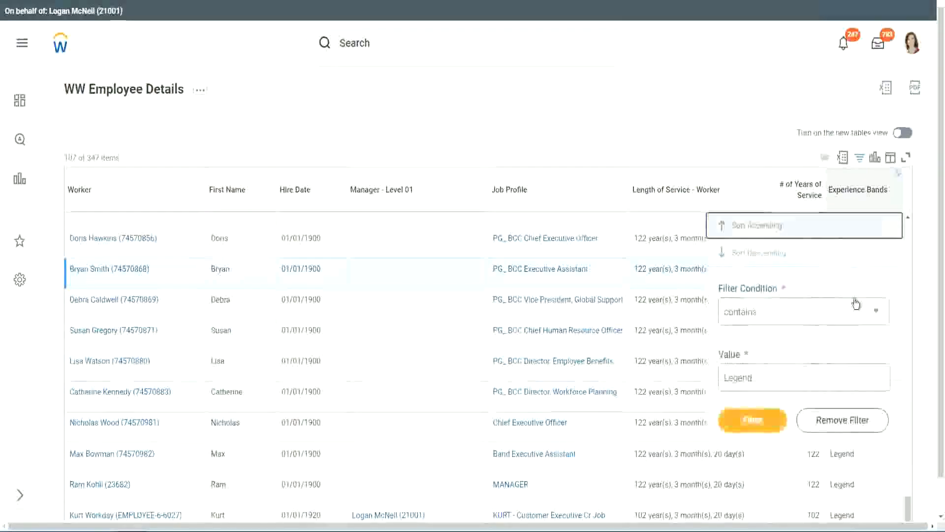
{"action": "left_click", "coordinate": [773, 379]}
{"action": "double_click", "coordinate": [746, 374]}
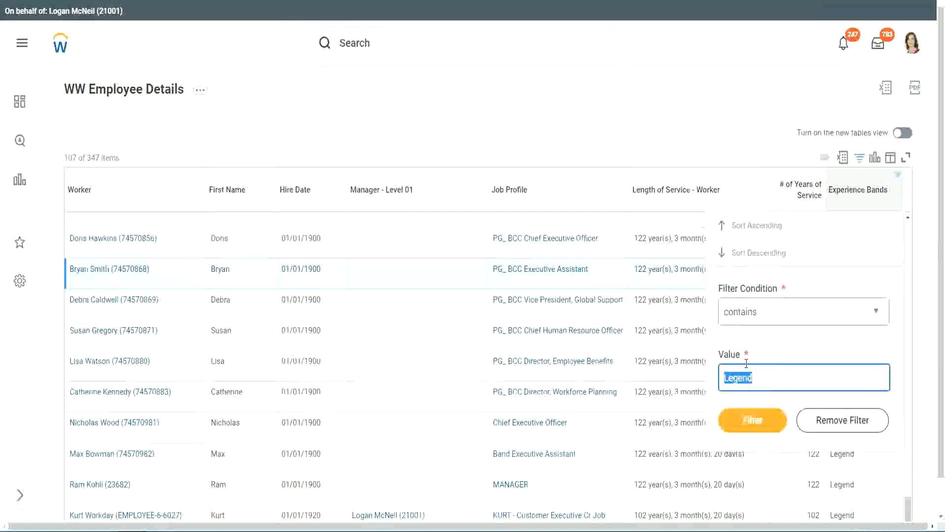
{"action": "type", "text": "Ex"}
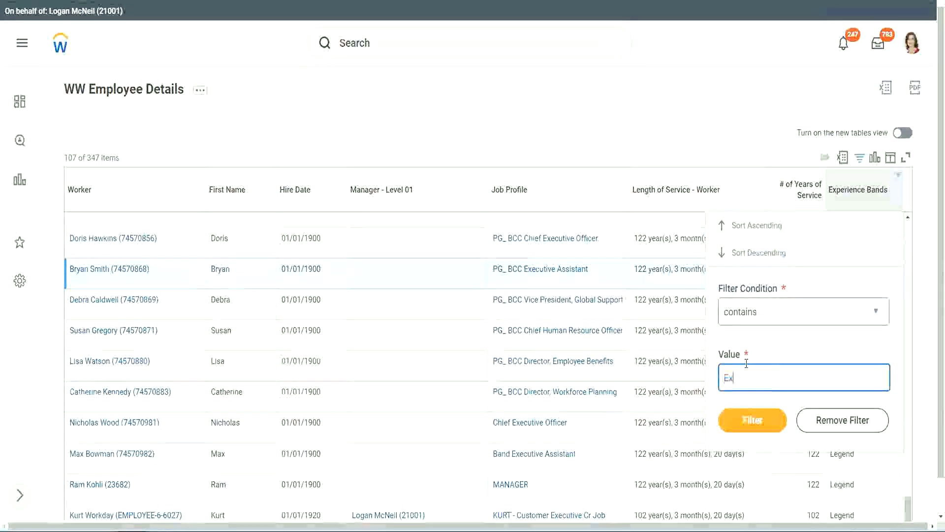
{"action": "type", "text": "per"}
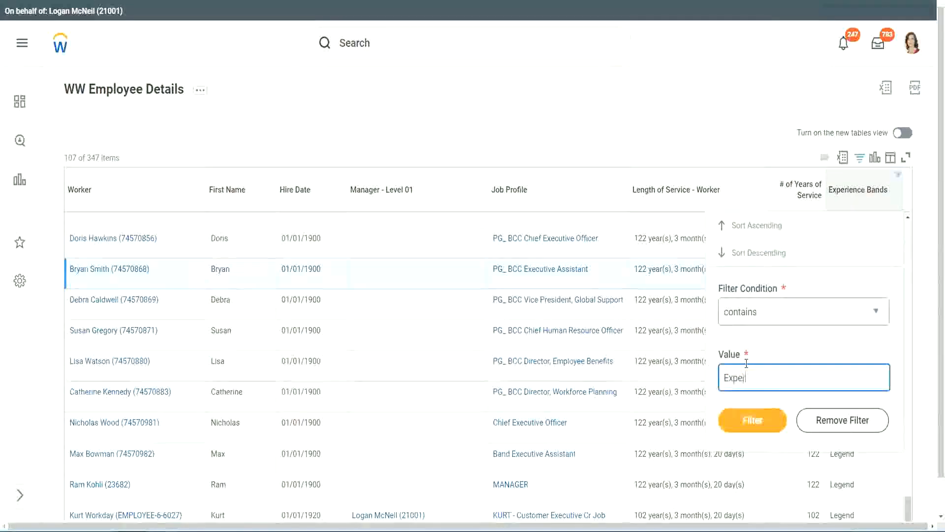
{"action": "type", "text": "ienced"}
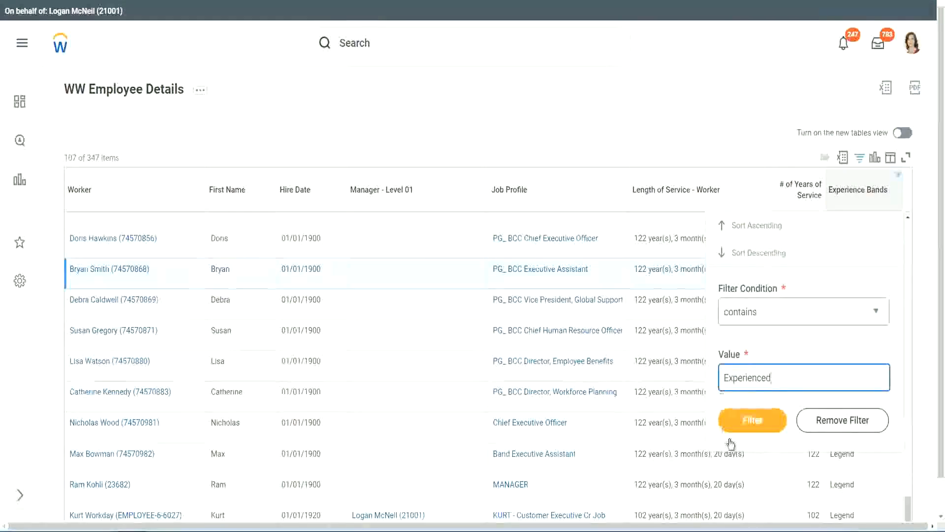
{"action": "left_click", "coordinate": [758, 419]}
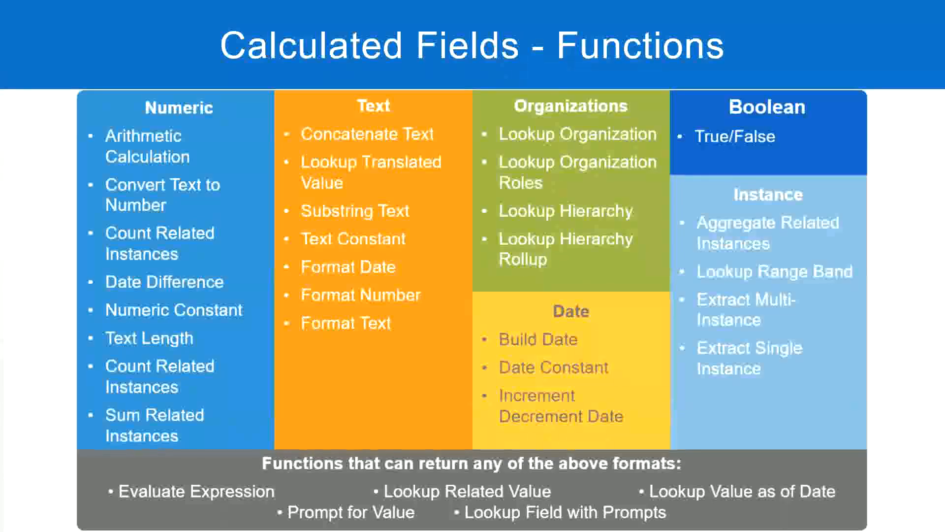
Step: Switch to the Notepad++ notes and check the years range defined for the Experienced band
{"action": "key", "text": "alt+Tab"}
{"action": "left_click", "coordinate": [87, 122]}
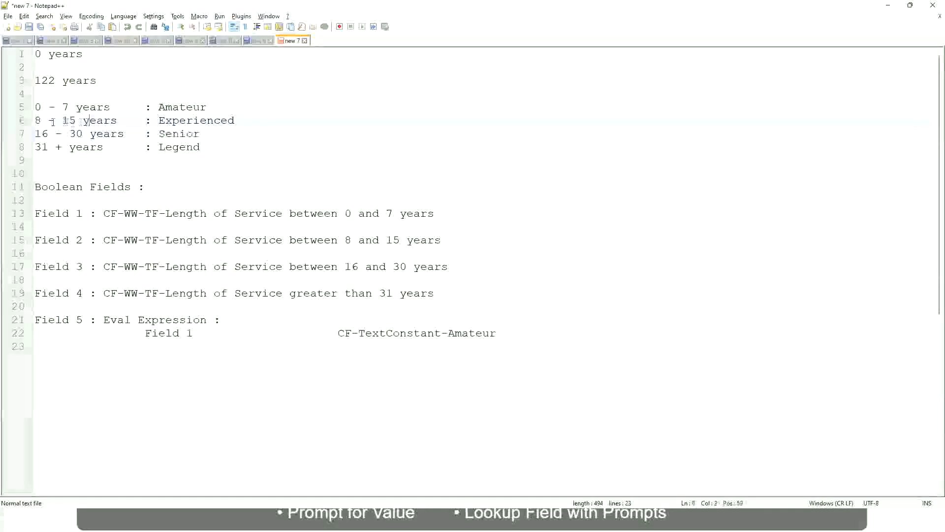
{"action": "left_click", "coordinate": [109, 122]}
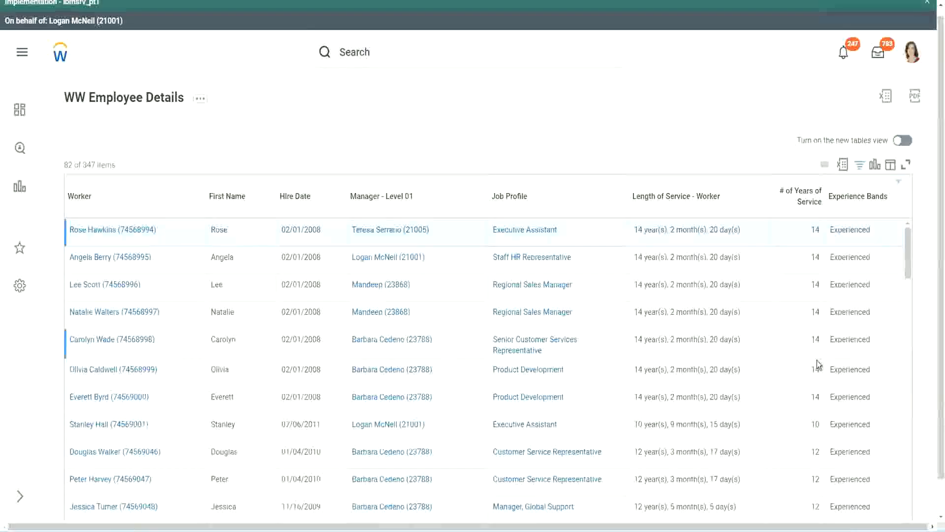
Step: Review the filtered WW Employee Details rows in Workday, comparing each worker's years of service with the Experienced band
{"action": "scroll", "coordinate": [817, 362], "scroll_direction": "down", "scroll_amount": 3}
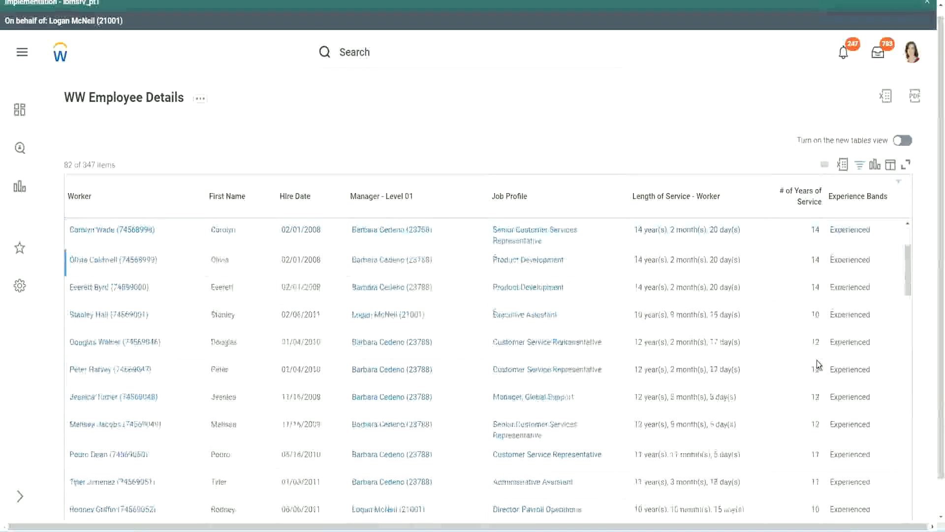
{"action": "scroll", "coordinate": [817, 360], "scroll_direction": "down", "scroll_amount": 3}
{"action": "double_click", "coordinate": [813, 260]}
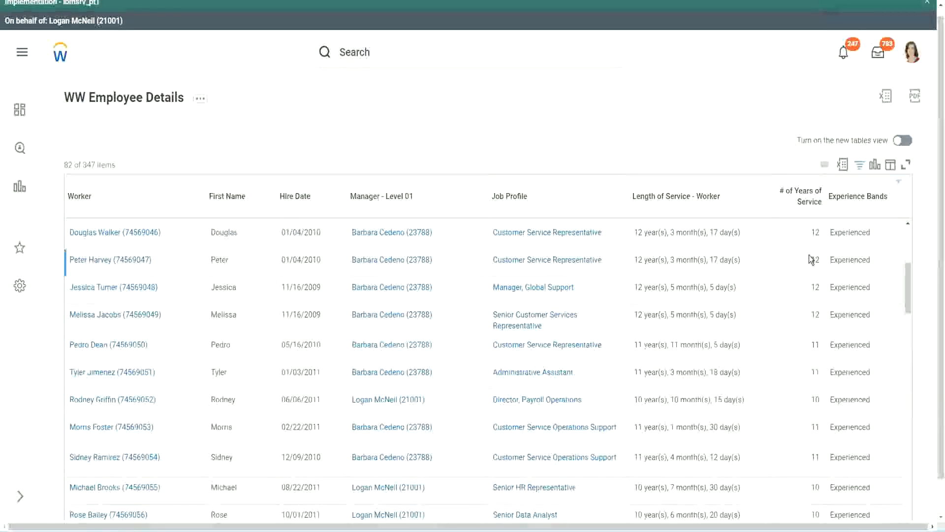
{"action": "double_click", "coordinate": [837, 260]}
{"action": "scroll", "coordinate": [812, 374], "scroll_direction": "down", "scroll_amount": 3}
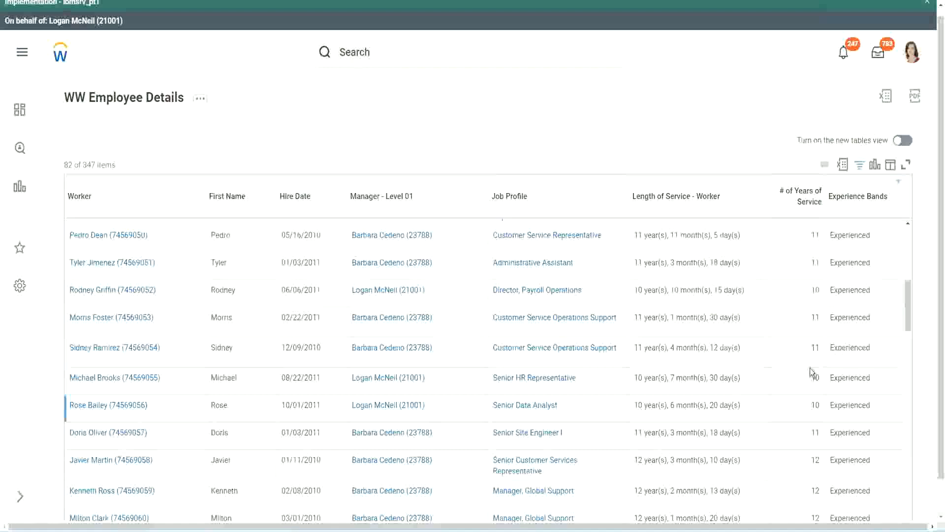
{"action": "left_click", "coordinate": [813, 347]}
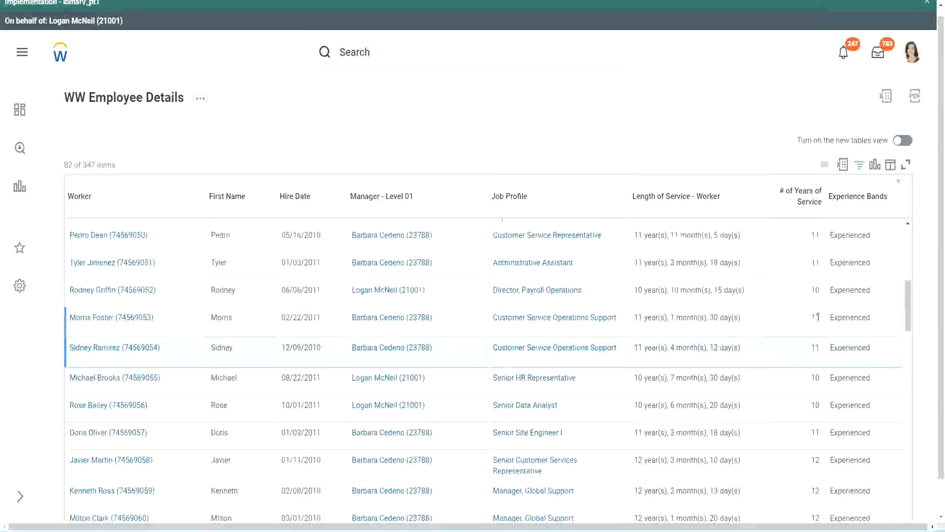
{"action": "left_click", "coordinate": [861, 315]}
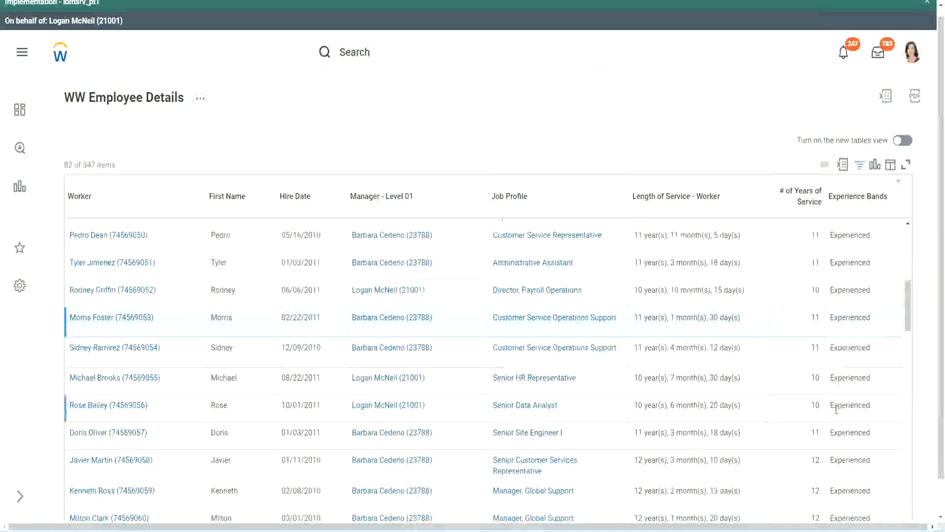
{"action": "scroll", "coordinate": [836, 408], "scroll_direction": "down", "scroll_amount": 5}
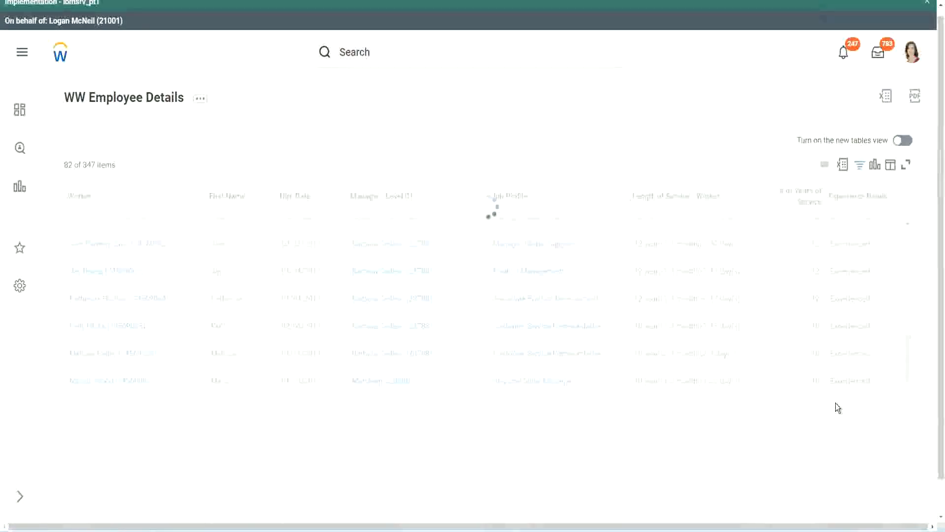